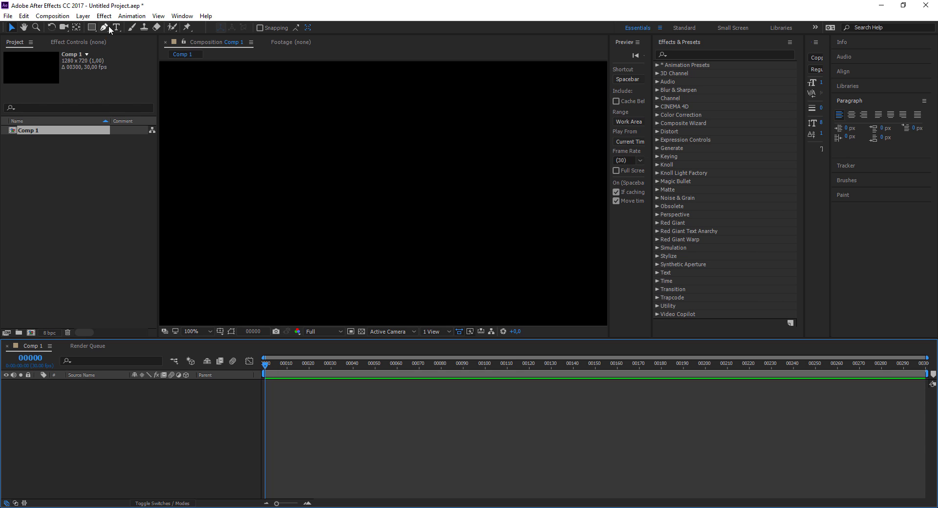
- Create a paragraph text box across the middle of the composition and enter SOME and TEXT on two lines
click(118, 29)
drag(118, 29, 156, 27)
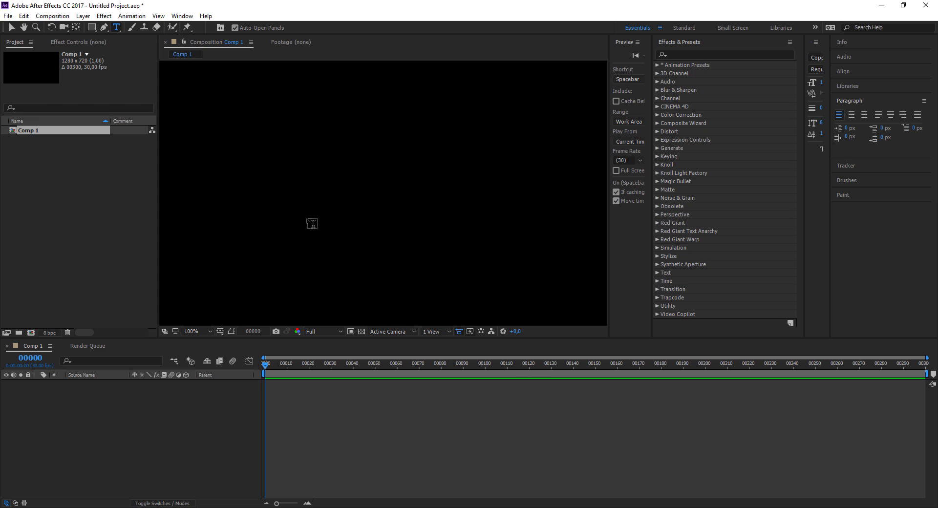
drag(292, 157, 550, 297)
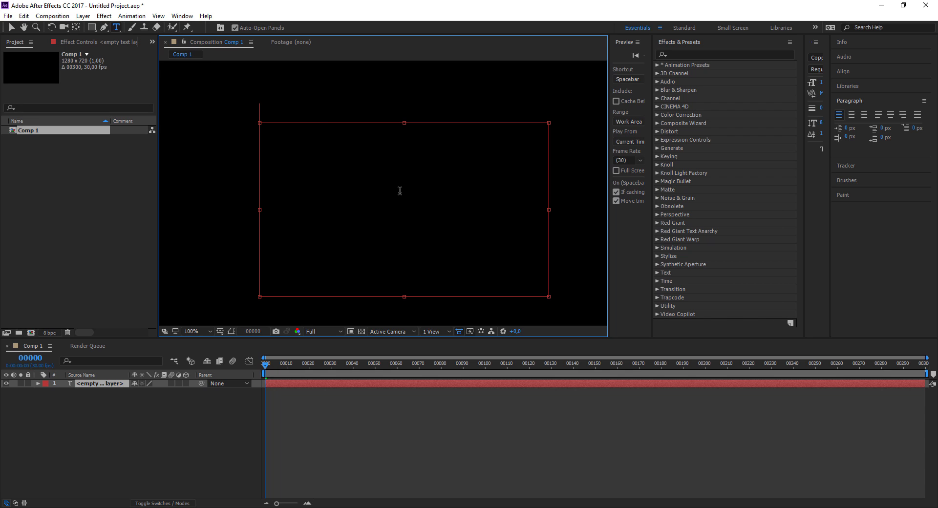
text(SOME)
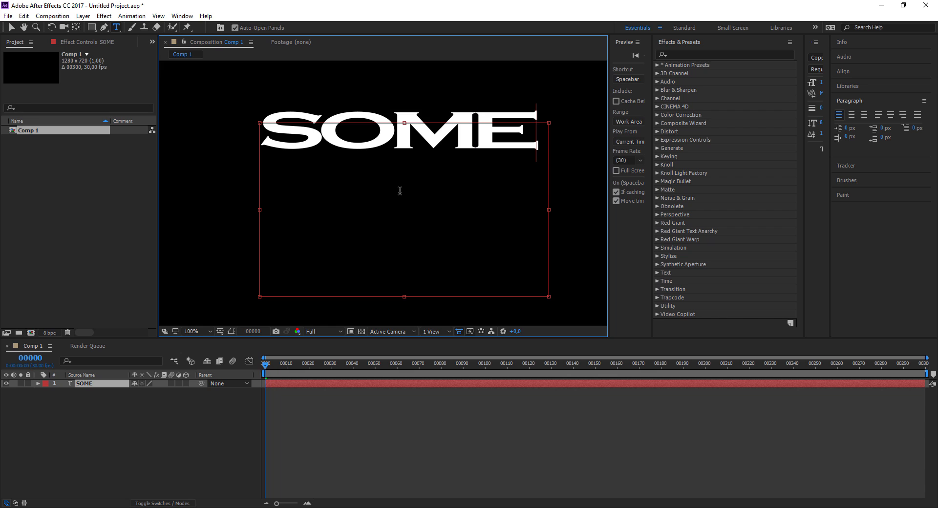
key(Return)
text(TEXT)
scroll(400, 190, up, 3)
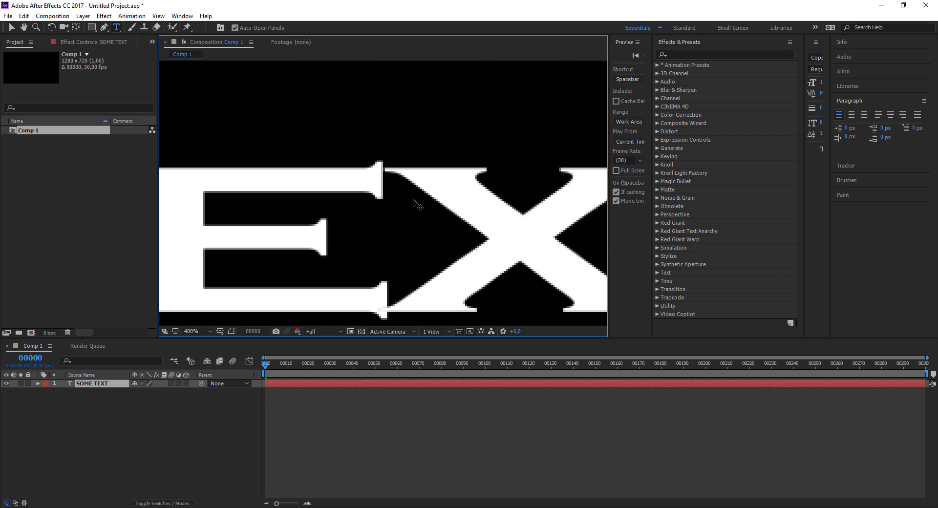
scroll(391, 193, down, 3)
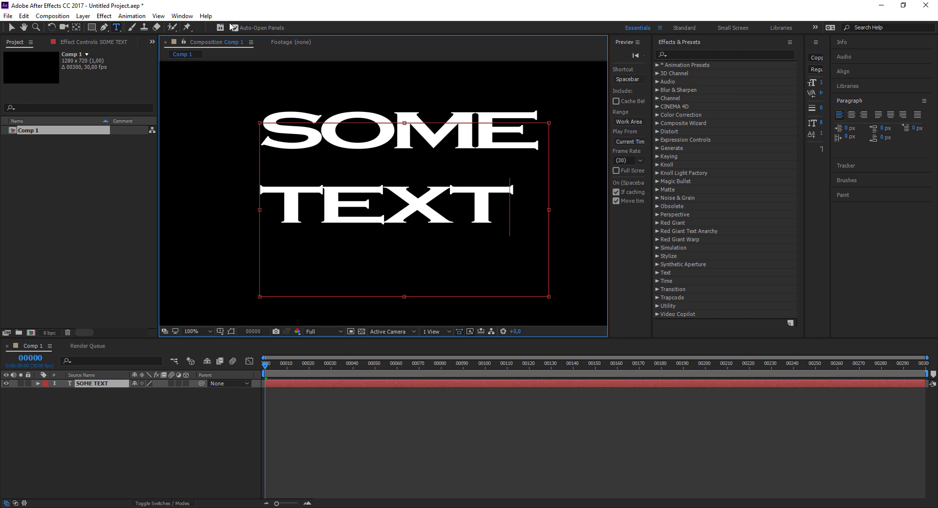
- Widen the collapsed Character panel until all of its text settings are shown
click(182, 16)
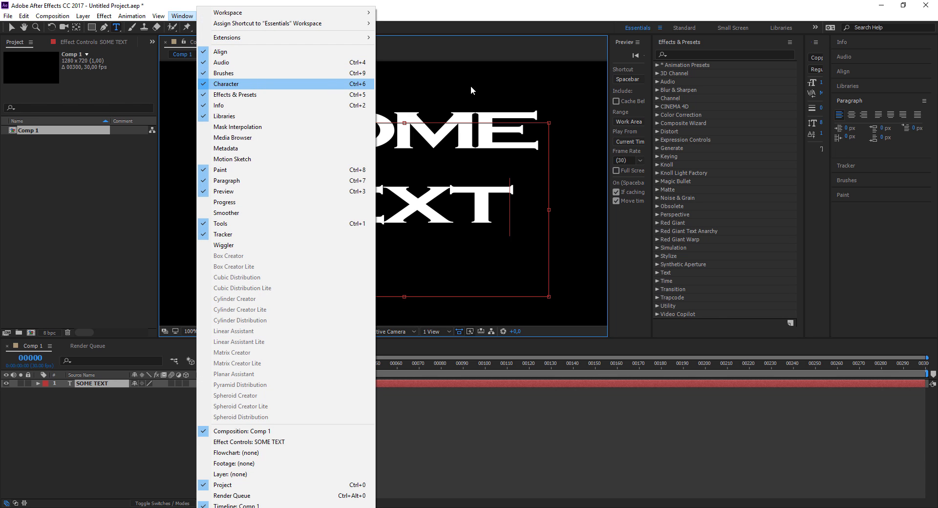
click(804, 83)
drag(805, 83, 722, 88)
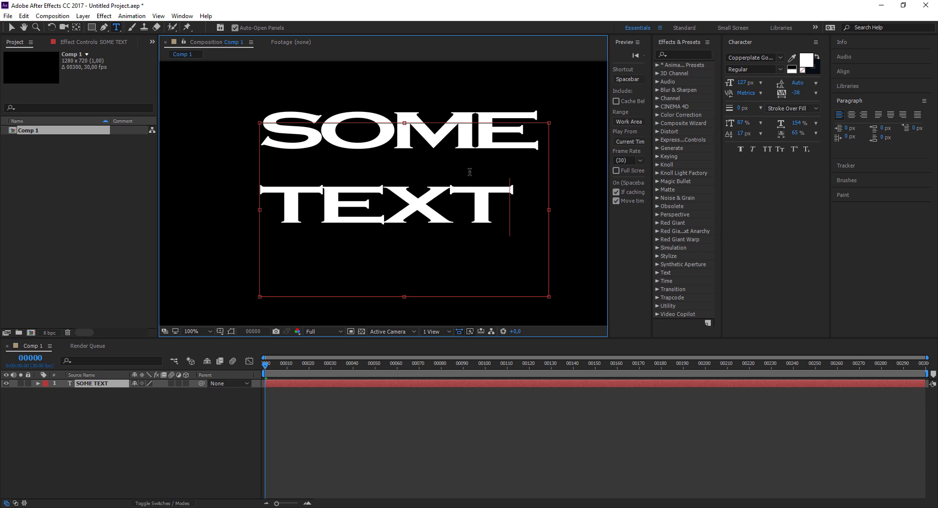
- Set the fill color of the SOME TEXT layer to FEFEFE and deselect the layer
click(183, 439)
click(110, 385)
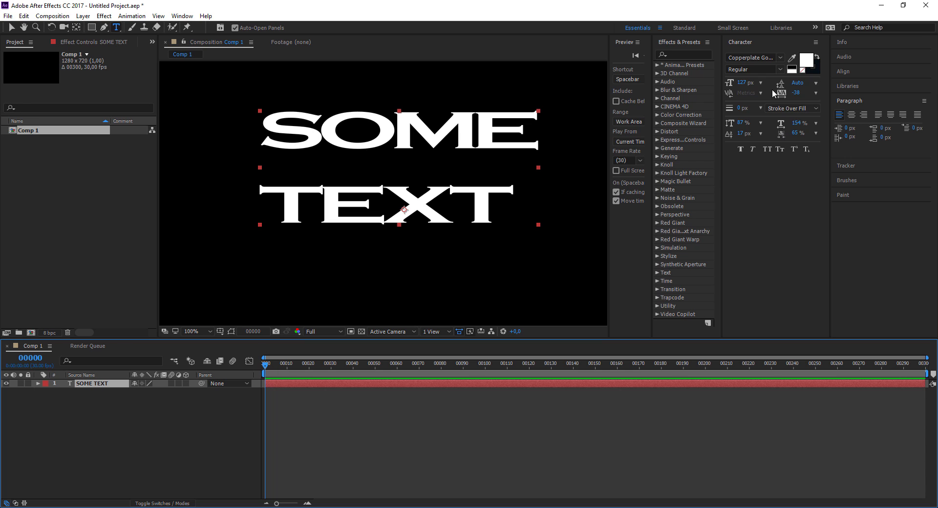
click(806, 63)
mouse_move(303, 442)
mouse_down()
mouse_move(308, 380)
mouse_move(348, 382)
mouse_move(356, 362)
mouse_move(293, 353)
mouse_move(337, 433)
mouse_move(356, 403)
mouse_move(316, 430)
mouse_move(321, 417)
mouse_move(286, 381)
mouse_move(289, 335)
mouse_up()
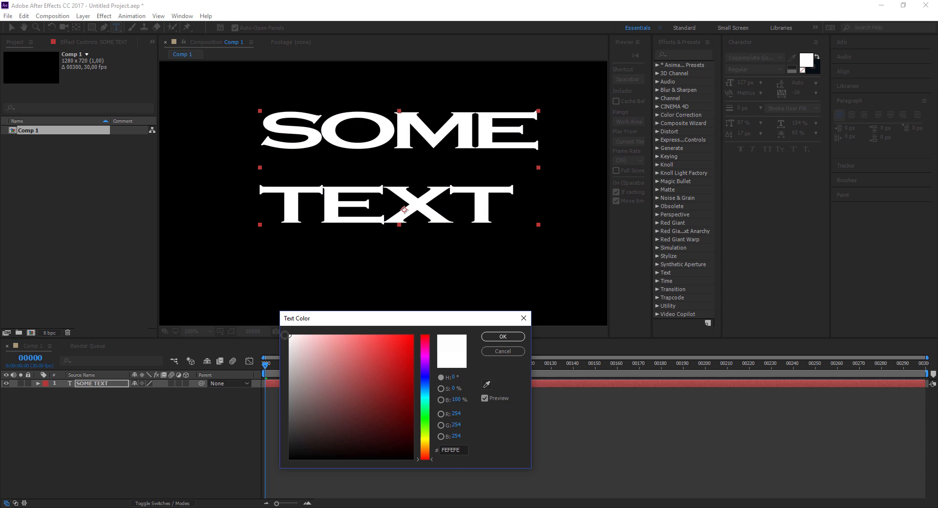
click(503, 336)
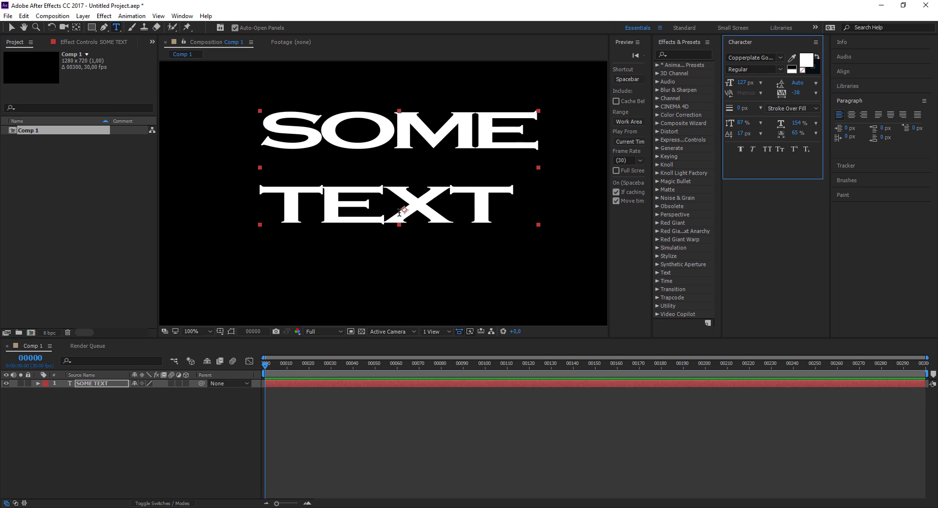
click(221, 416)
key(v)
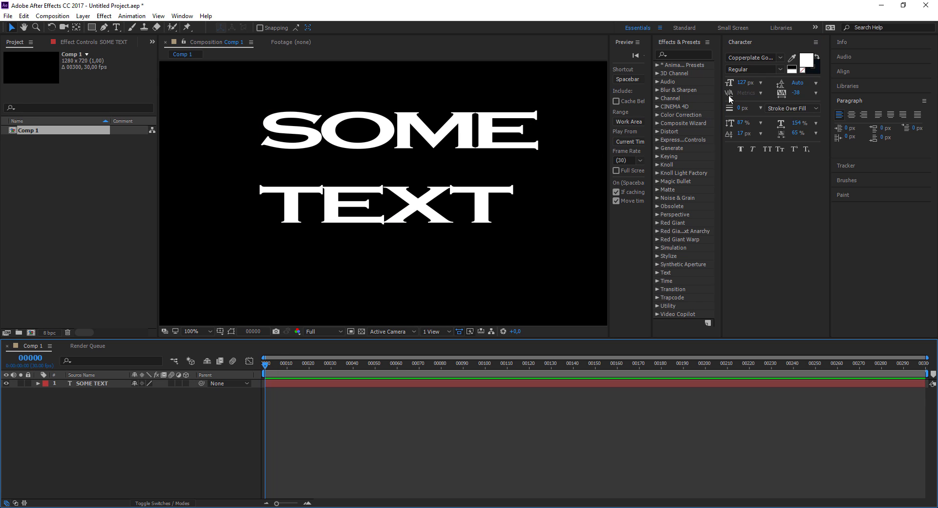
click(748, 57)
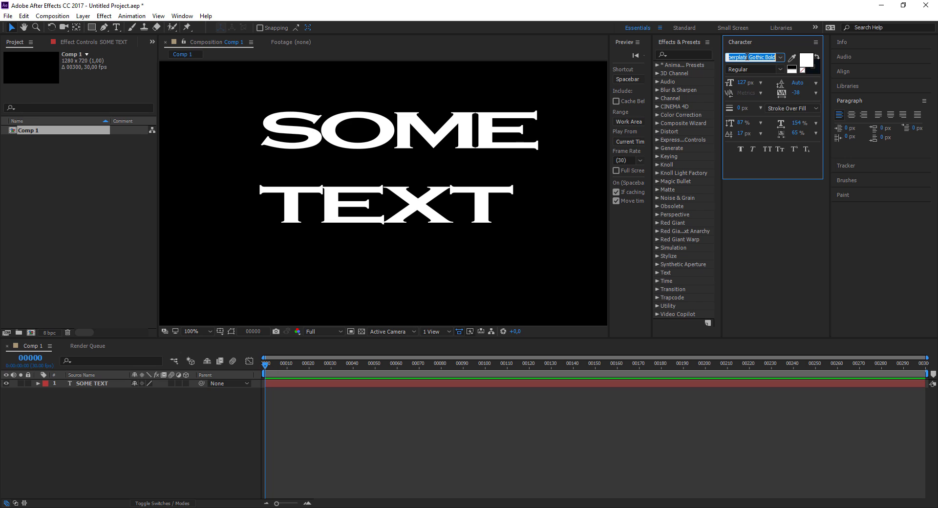
key(Down)
key(Down)
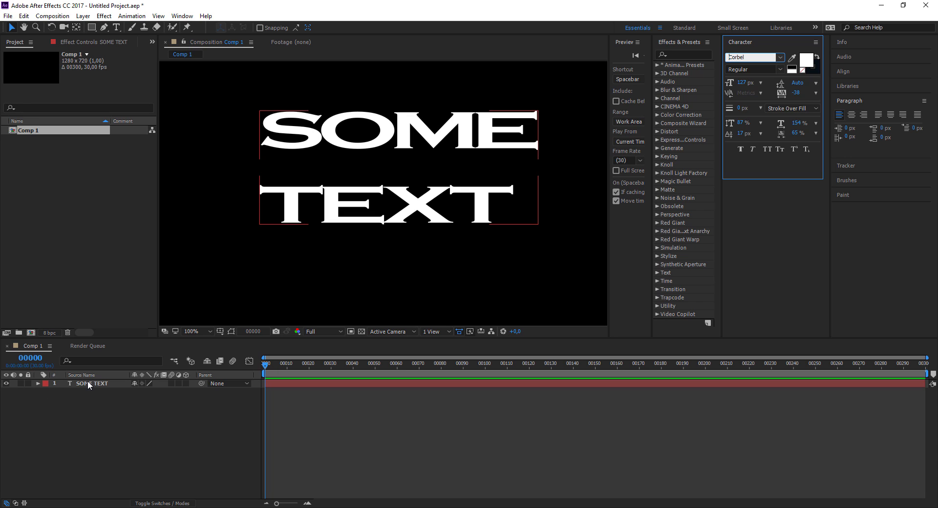
- Change the font of all the text in the SOME TEXT layer to Eras Demi ITC
click(87, 381)
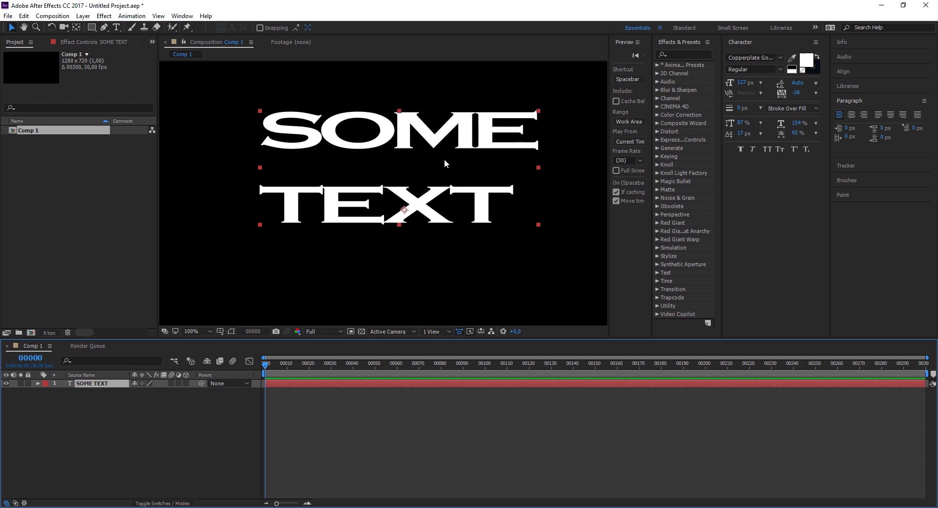
double_click(480, 214)
click(747, 57)
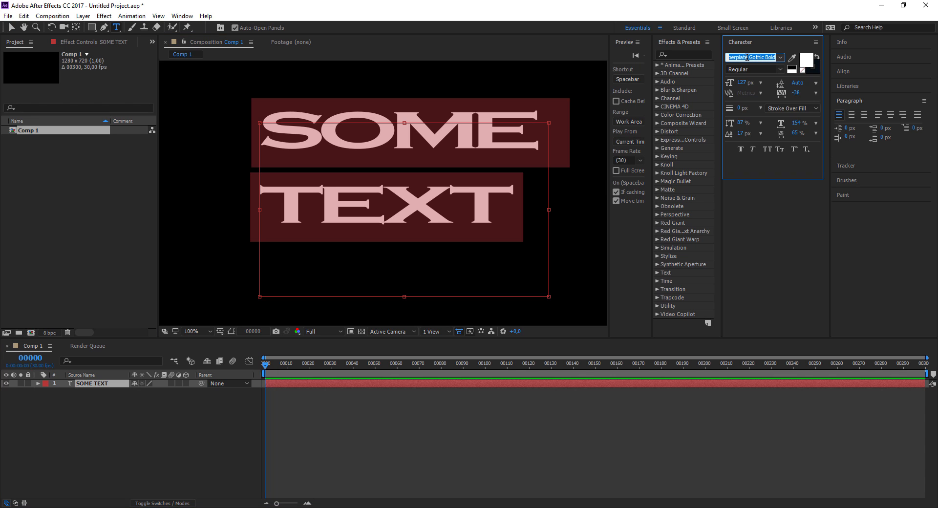
key(Down)
key(Down)
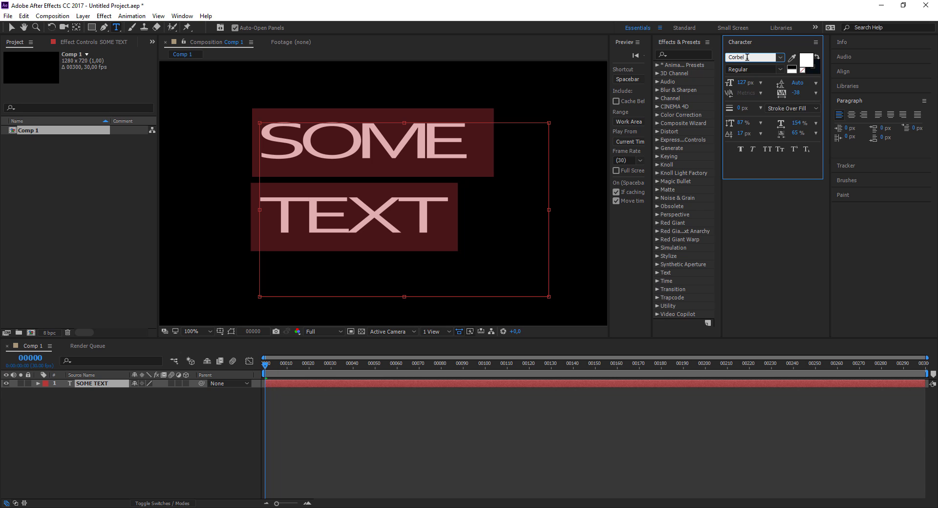
key(Down)
key(Down)
key(Down)
key(Down)
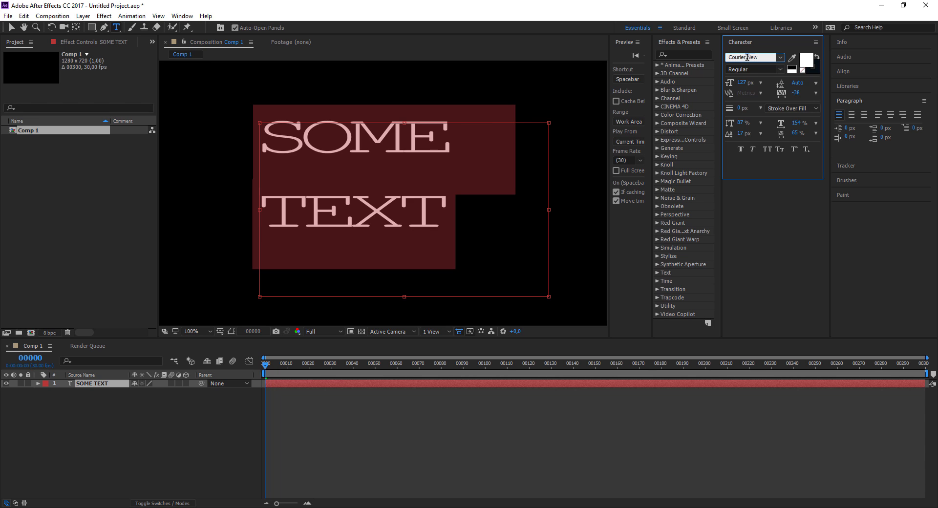
key(Down)
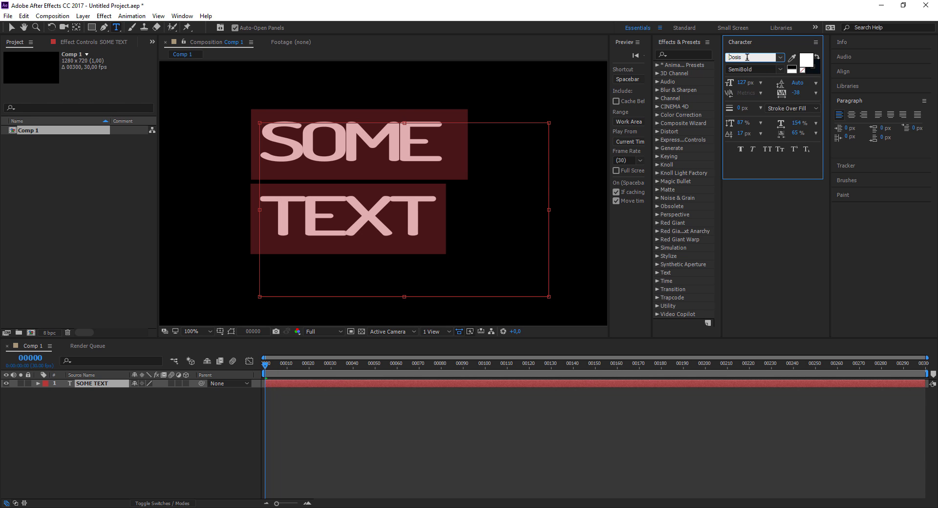
key(Down)
key(Down)
key(Down)
key(Down)
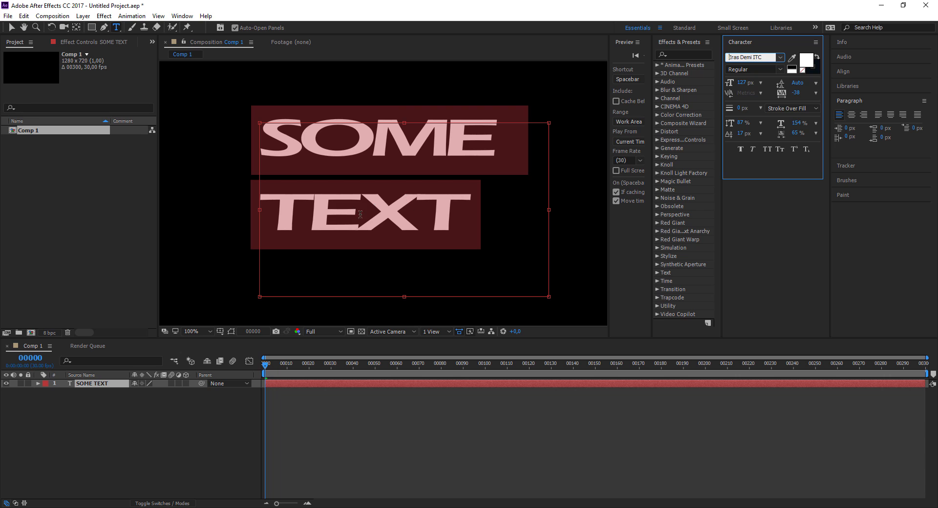
click(230, 398)
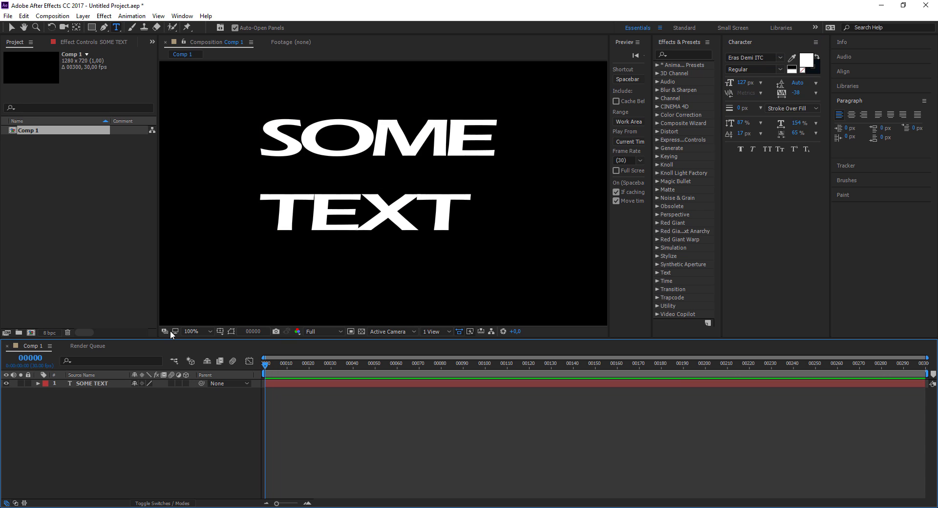
- Set the SOME TEXT layer's font size to 119 px and its leading to 98 px
click(92, 384)
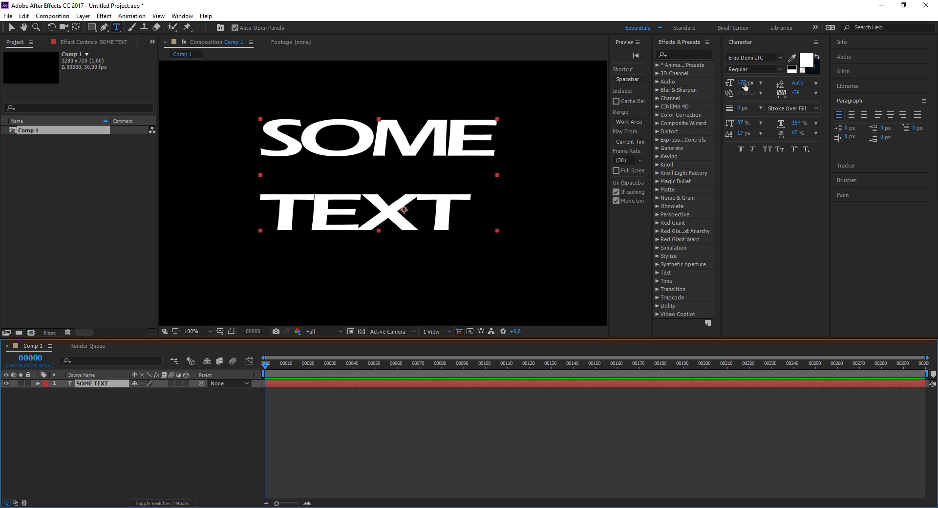
mouse_move(744, 86)
mouse_down()
mouse_move(736, 85)
mouse_move(743, 88)
mouse_up()
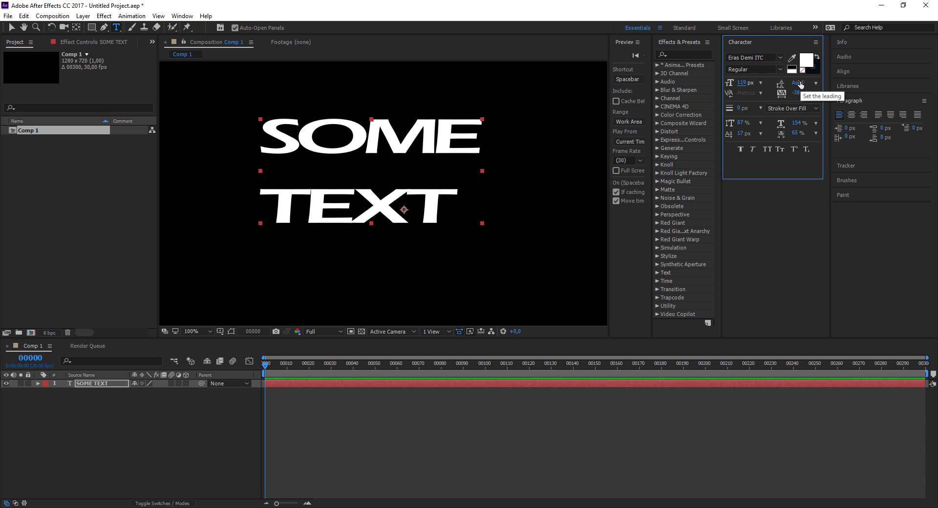
mouse_move(801, 84)
mouse_down()
mouse_move(767, 87)
mouse_move(809, 92)
mouse_move(767, 91)
mouse_move(801, 92)
mouse_up()
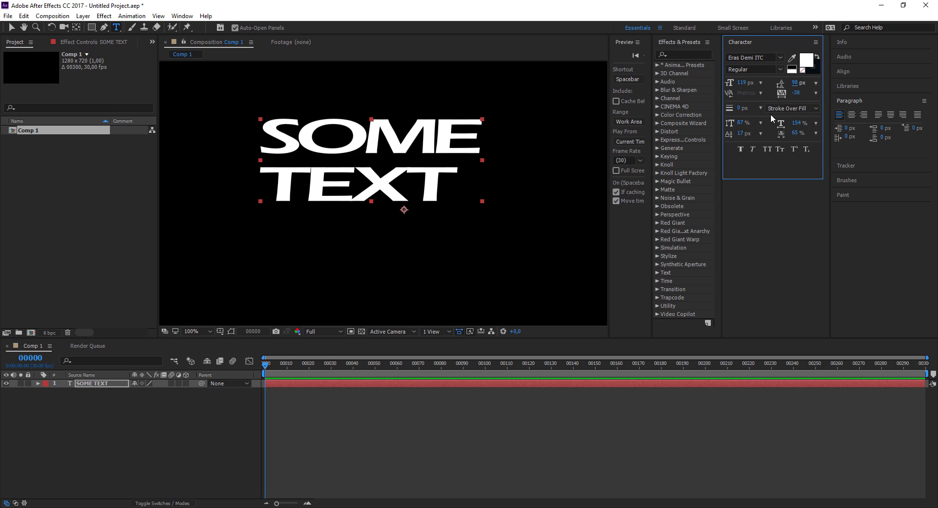
- Try stroke widths of 7 px and 4 px on the text against the transparency grid, and reset the stroke to 0 px
drag(740, 108, 745, 107)
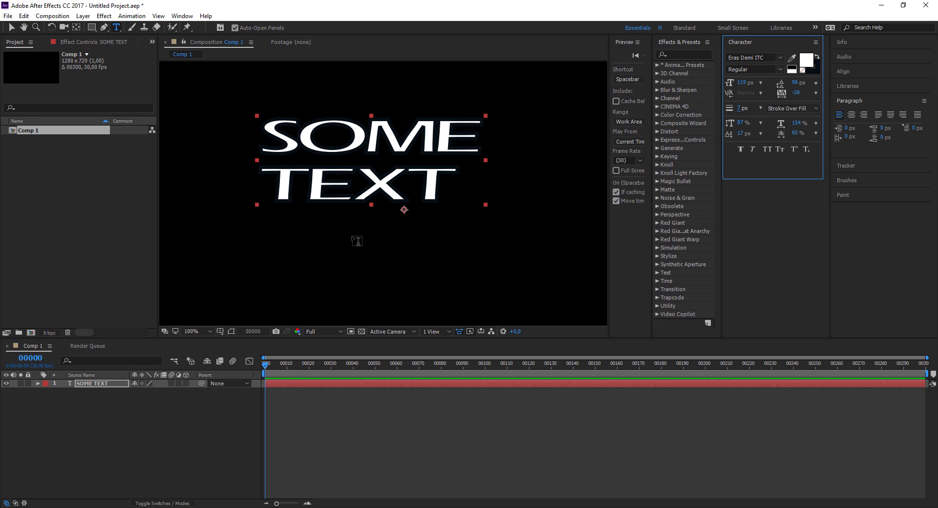
click(361, 332)
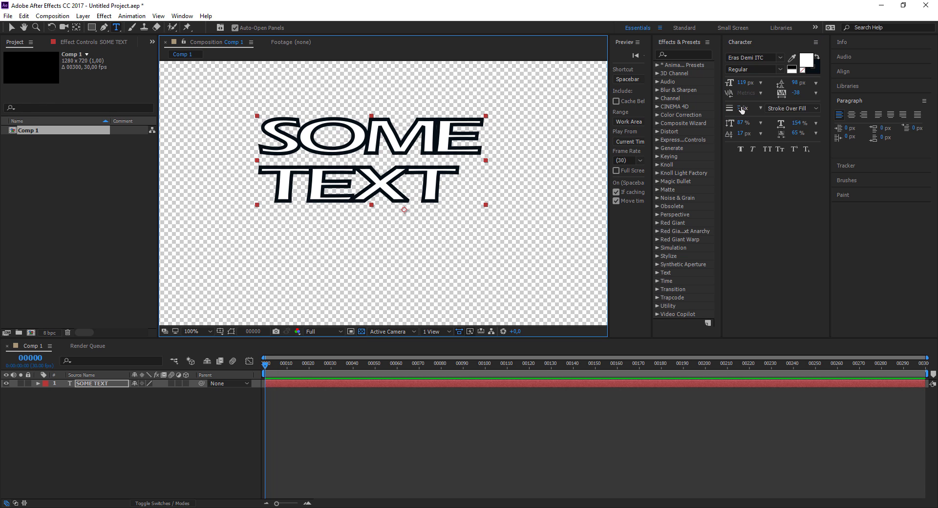
mouse_move(742, 108)
mouse_down()
mouse_move(762, 108)
mouse_move(735, 108)
mouse_up()
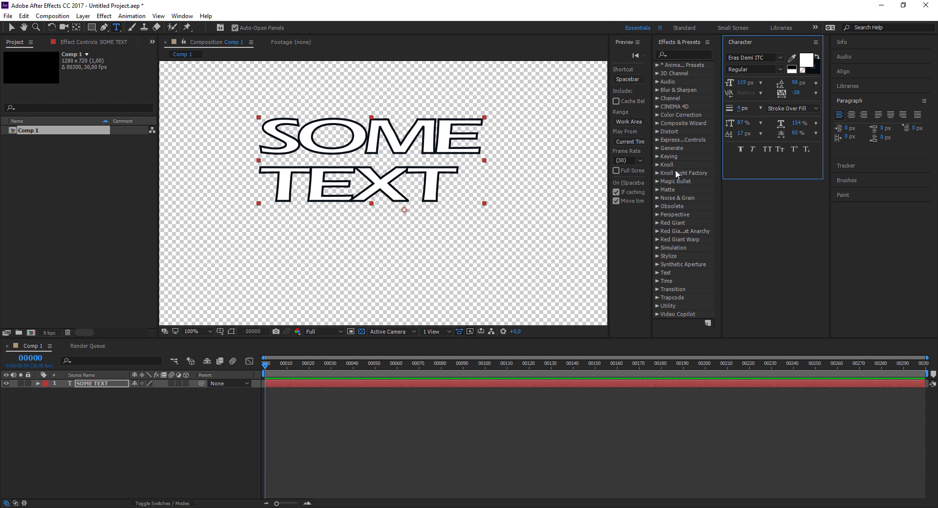
click(361, 332)
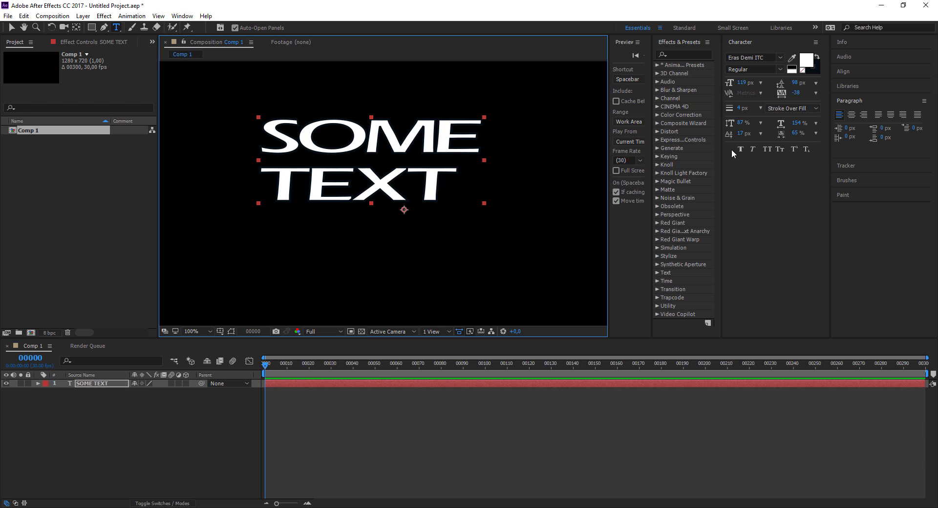
drag(741, 108, 705, 112)
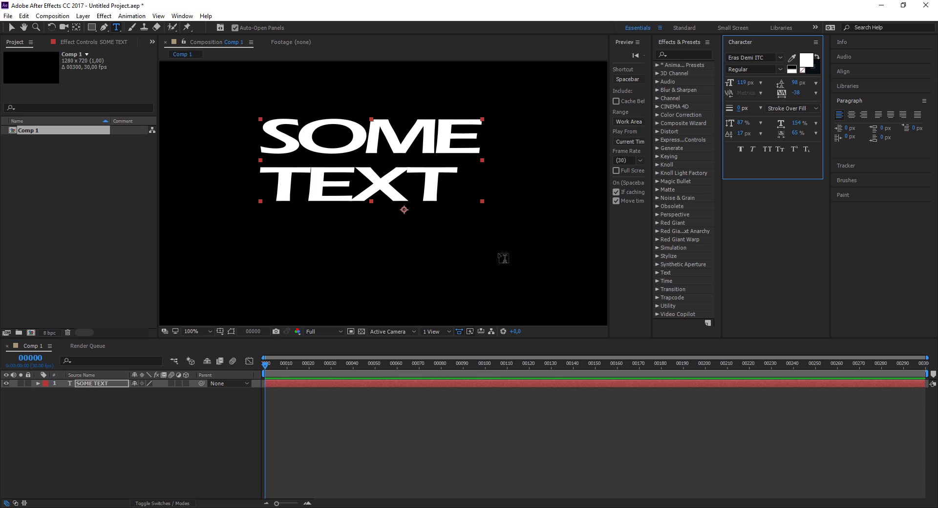
- Set the text's vertical scale to 95%, horizontal scale to 143%, baseline shift to -6 px and tsume to 25%
click(113, 384)
click(104, 433)
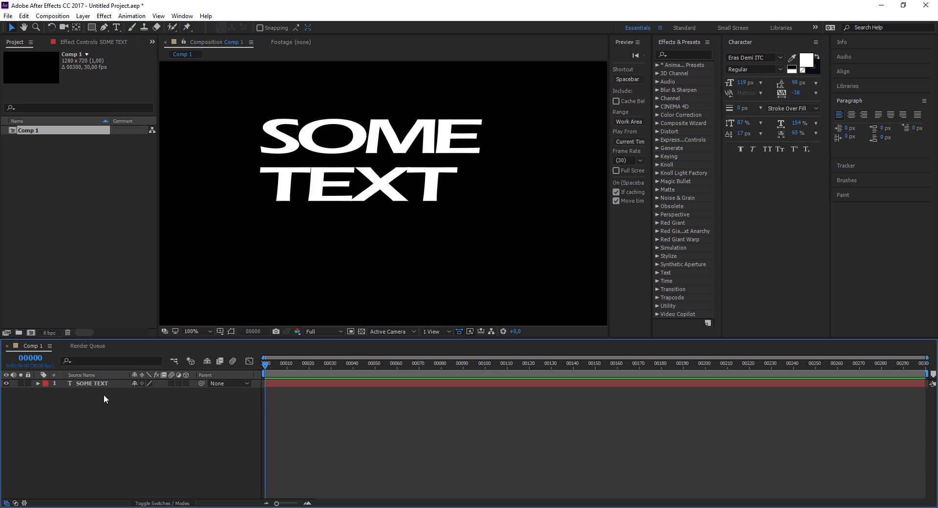
click(105, 384)
key(v)
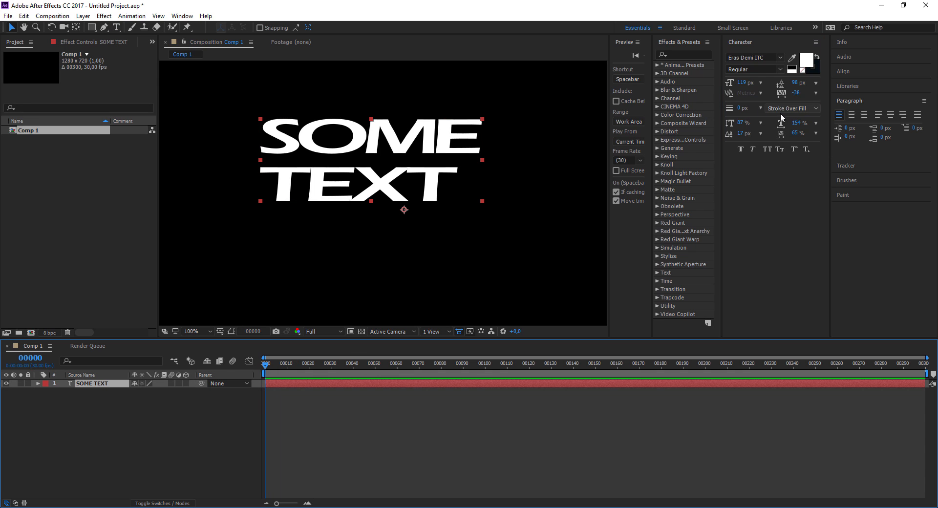
click(743, 123)
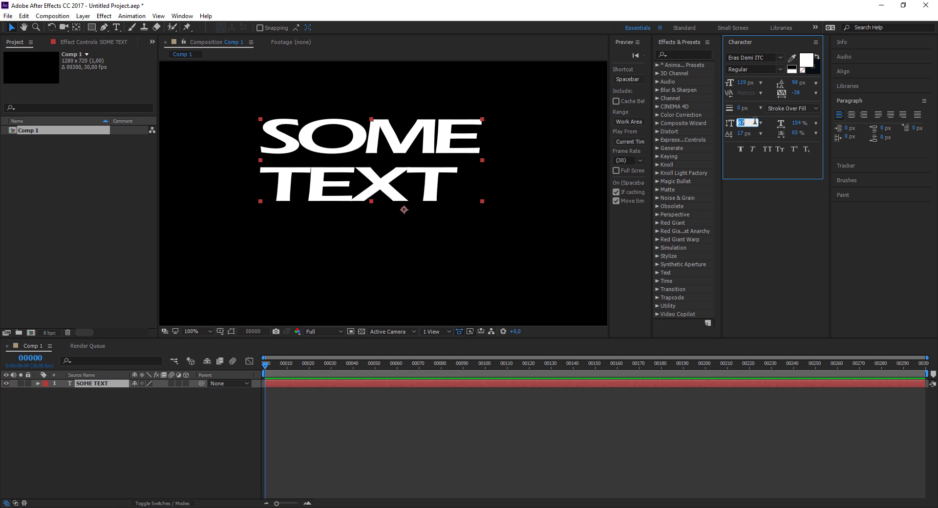
key(Return)
mouse_move(741, 124)
mouse_down()
mouse_move(804, 125)
mouse_move(775, 135)
mouse_move(782, 136)
mouse_move(714, 136)
mouse_move(773, 134)
mouse_move(737, 136)
mouse_up()
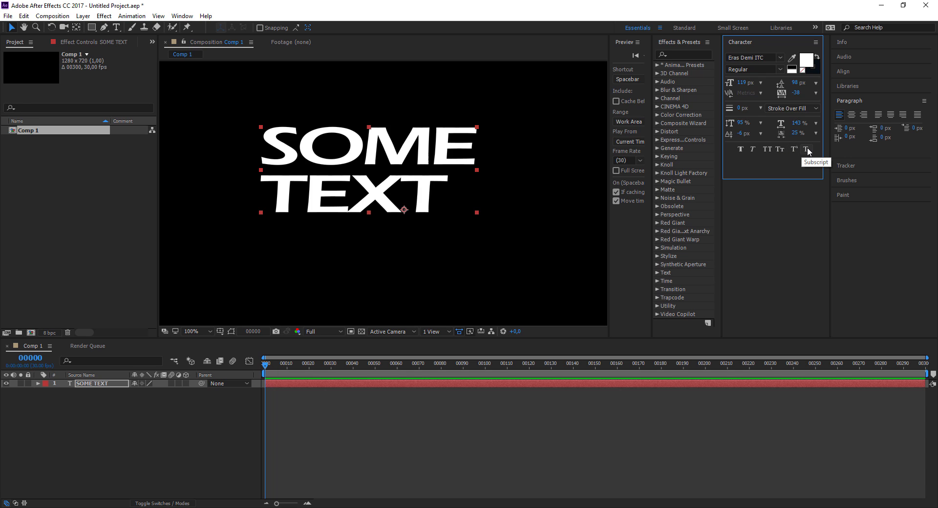
click(195, 402)
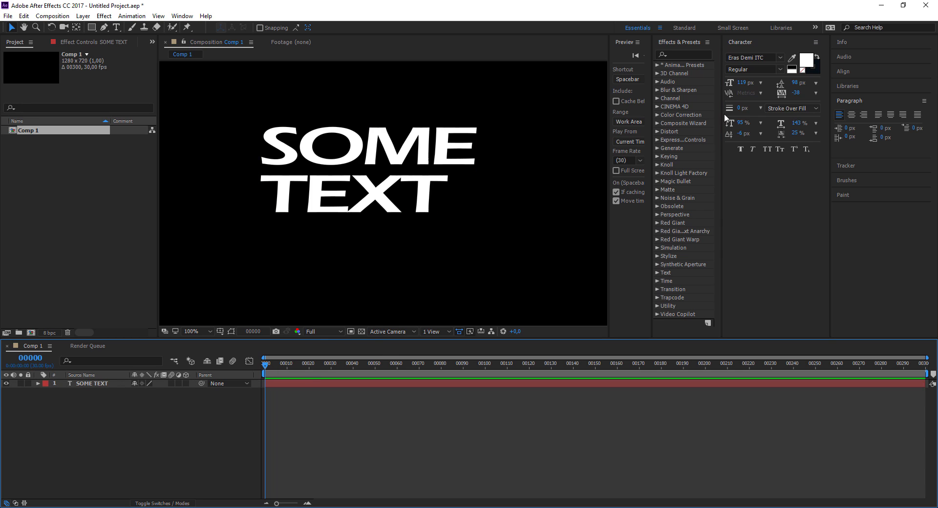
- Select the SOME TEXT layer and expand the Text presets down to the Animate In folder in a widened Effects & Presets panel
click(337, 167)
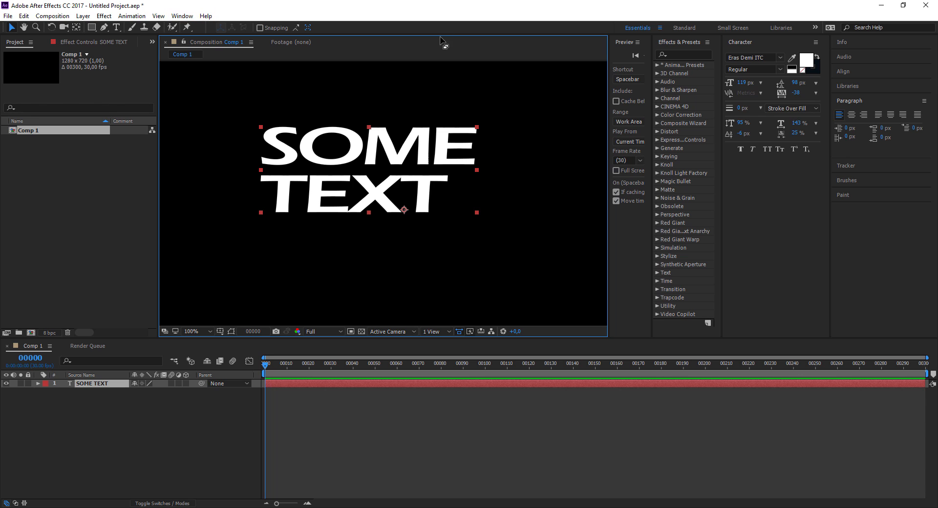
click(183, 16)
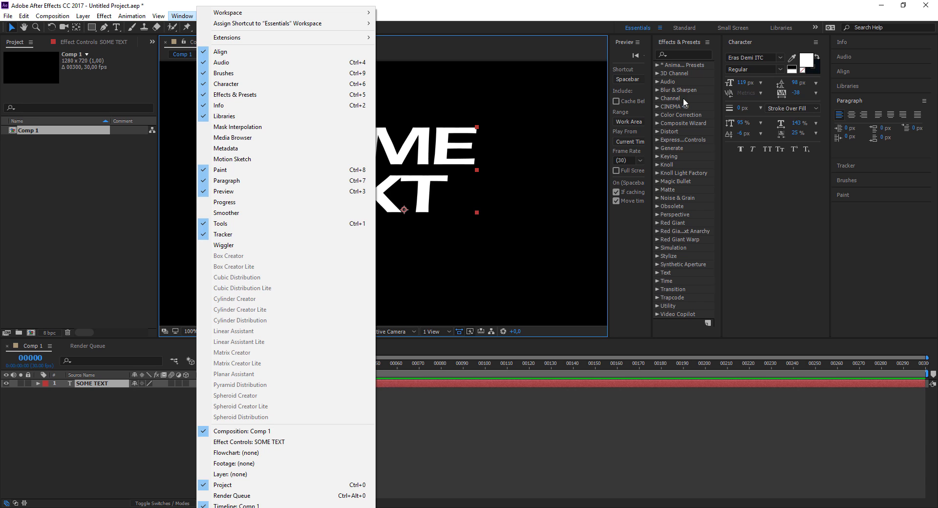
click(629, 223)
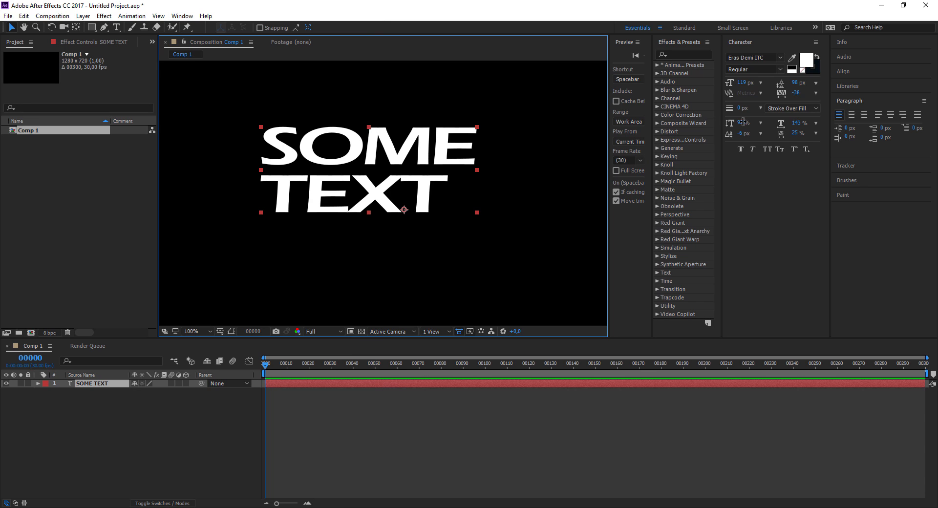
drag(719, 122, 817, 123)
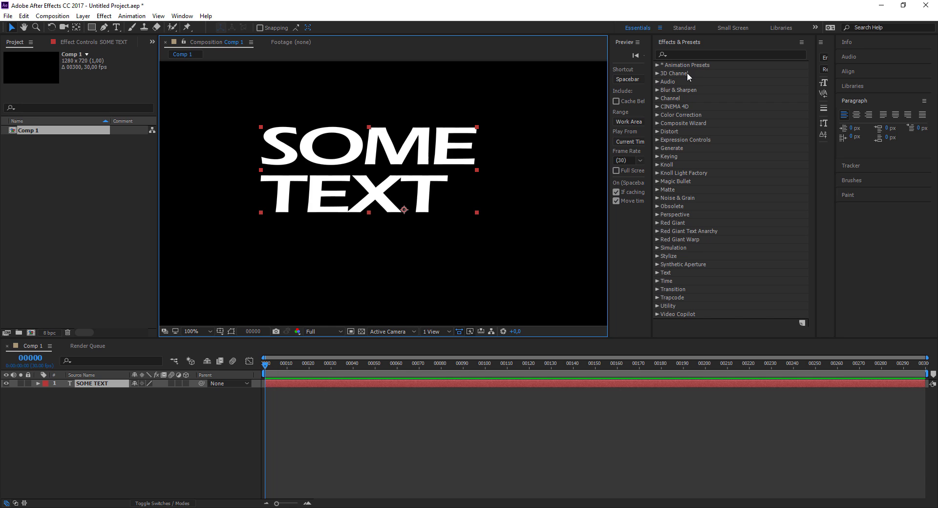
click(657, 66)
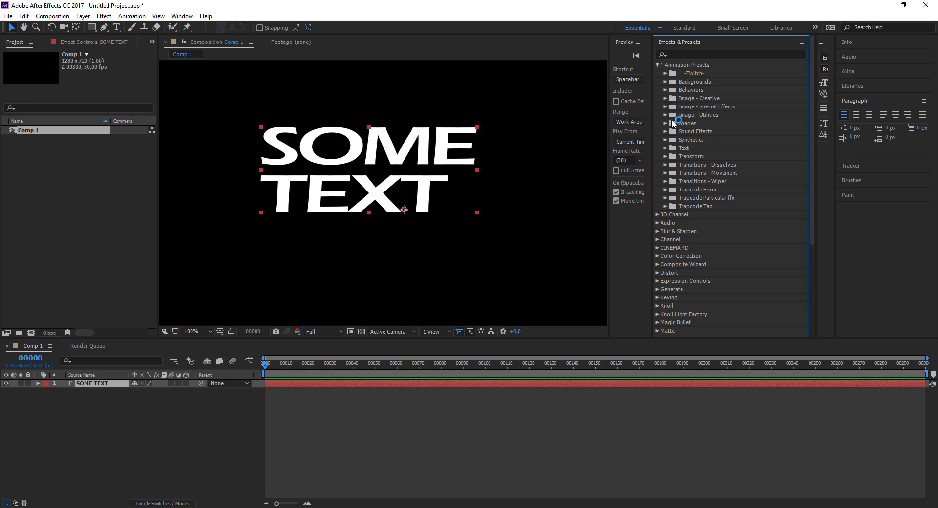
click(666, 148)
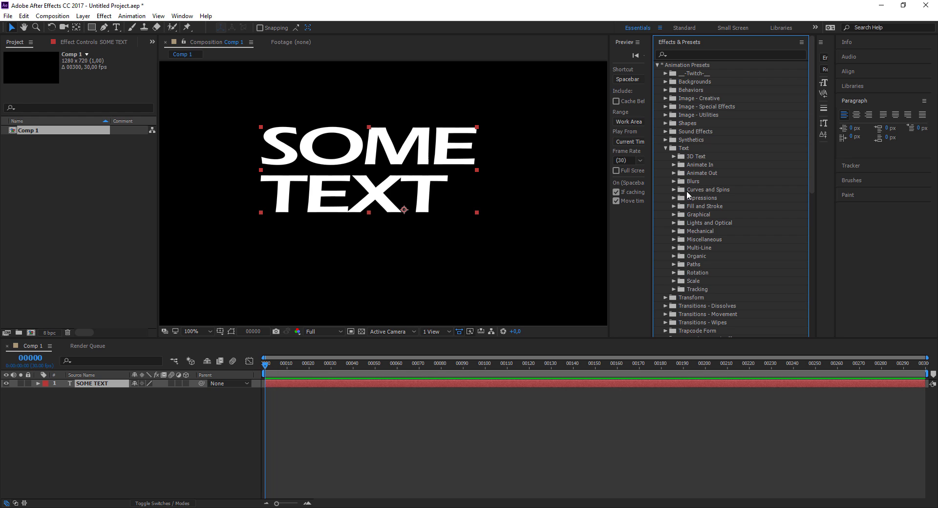
click(673, 165)
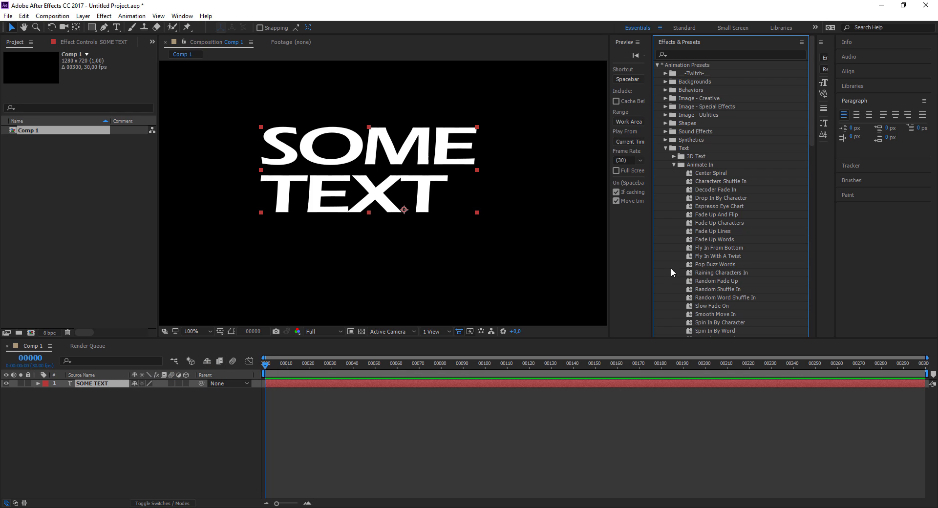
- Apply the Decoder Fade In preset to the SOME TEXT layer, reveal its keyframes and preview the animation
click(711, 215)
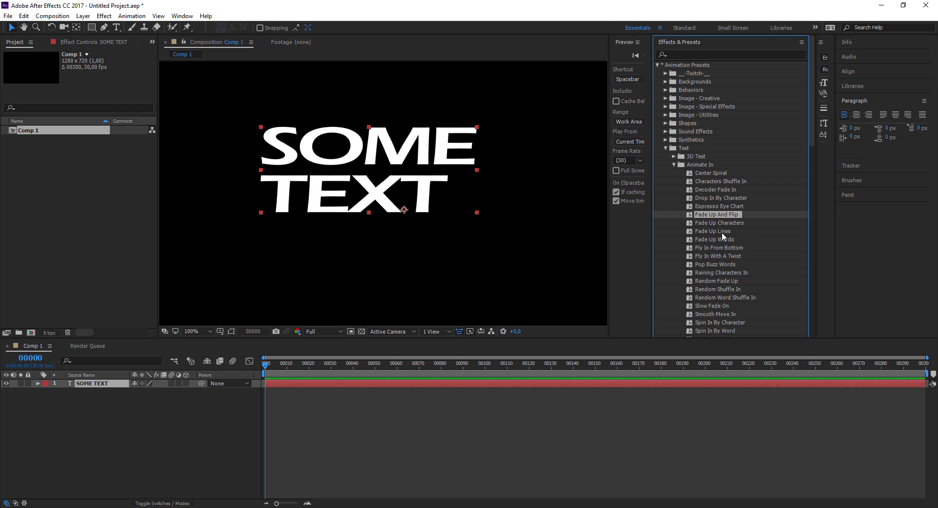
double_click(711, 190)
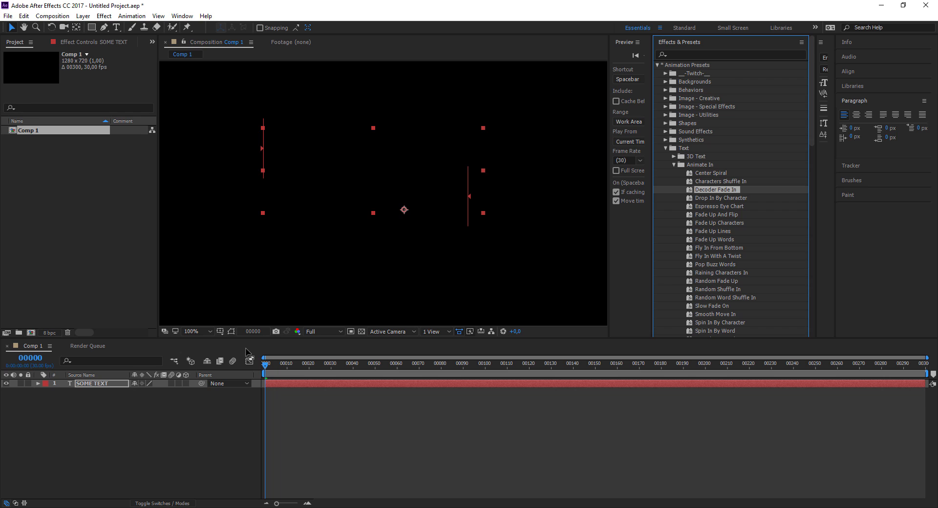
click(94, 382)
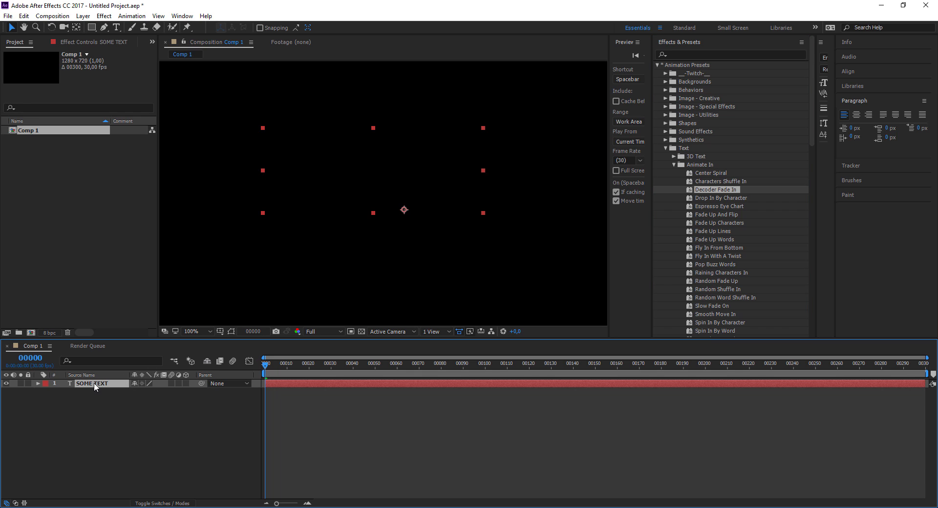
key(u)
key(space)
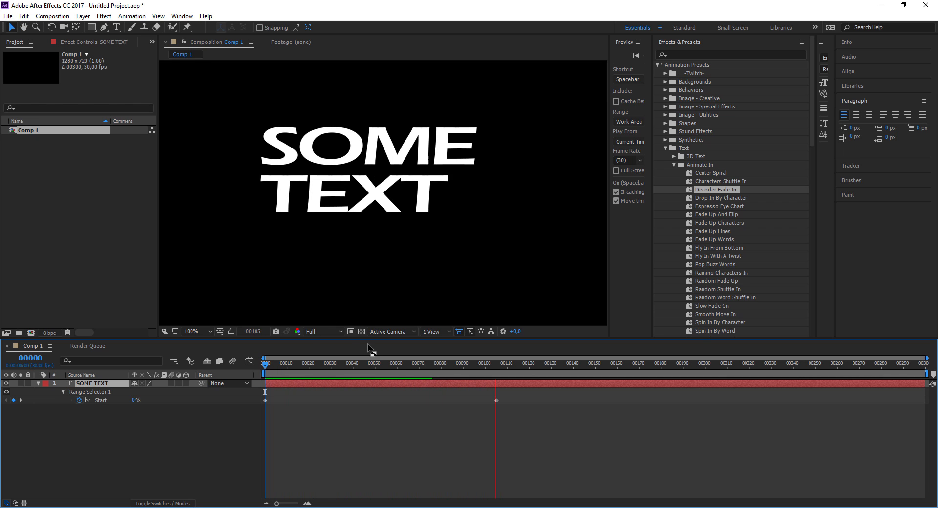
key(space)
drag(512, 367, 403, 374)
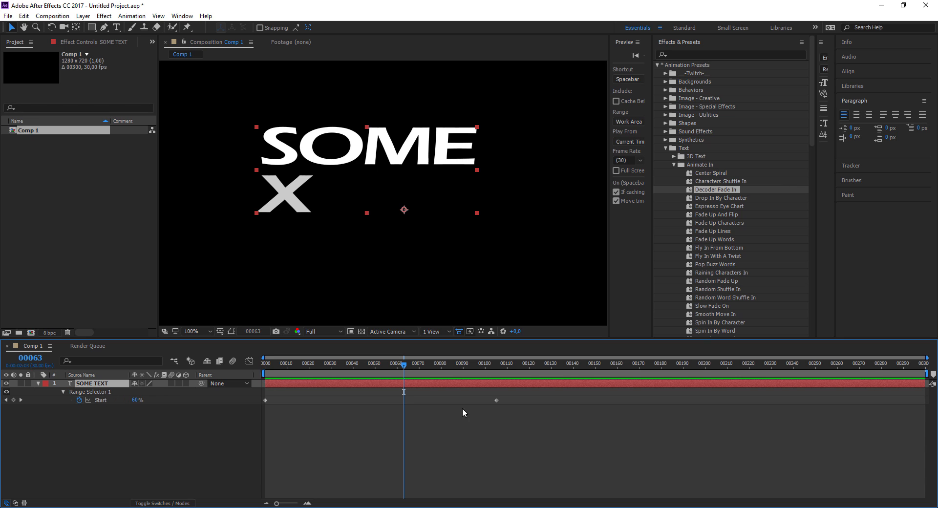
- Try moving the second Start keyframe of Range Selector 1 slightly later, and undo it along with the Decoder Fade In preset
mouse_move(495, 401)
mouse_down()
mouse_move(404, 403)
mouse_move(511, 402)
mouse_up()
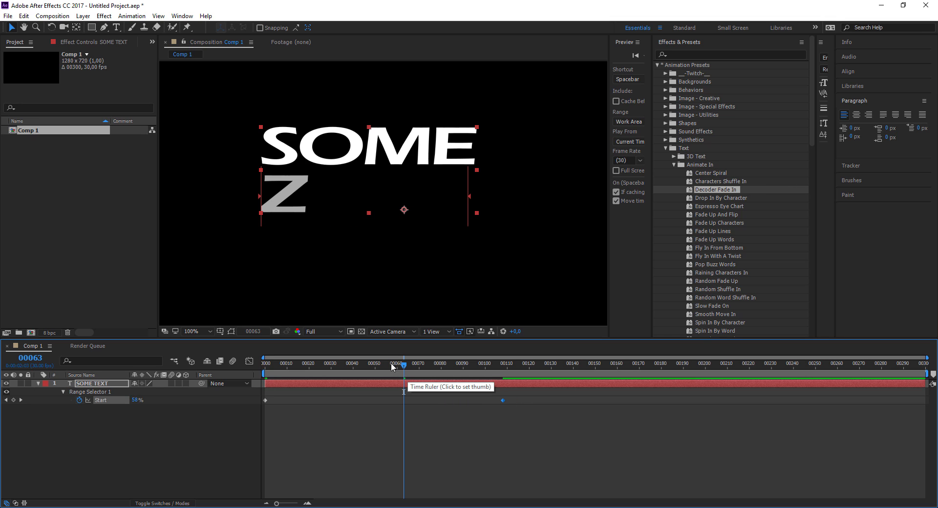
key(ctrl+z)
key(ctrl+z)
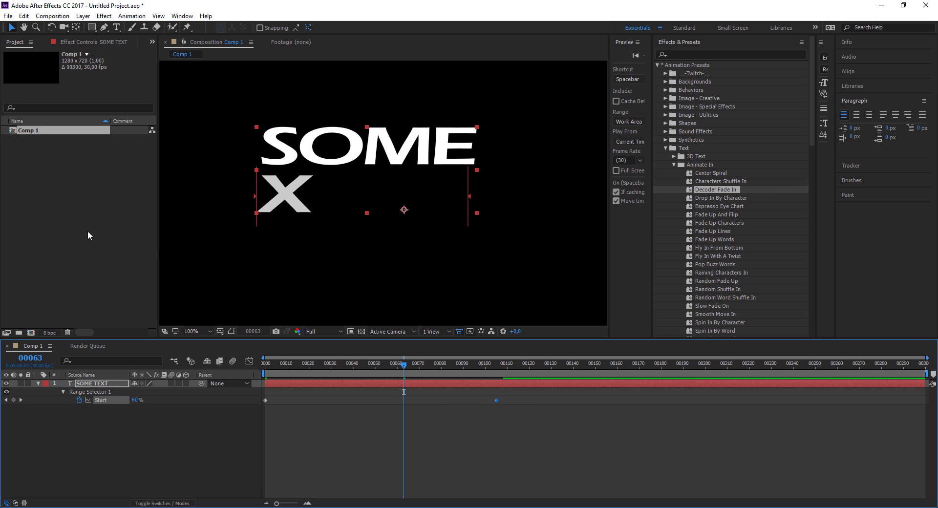
- Apply the Fade Up Words preset to the SOME TEXT layer and preview its animation
double_click(706, 240)
key(space)
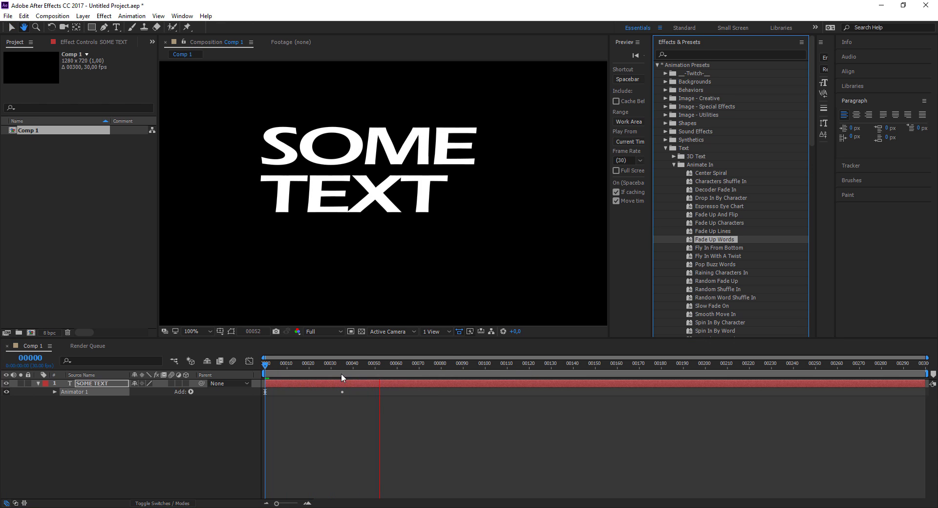
key(space)
drag(280, 367, 330, 375)
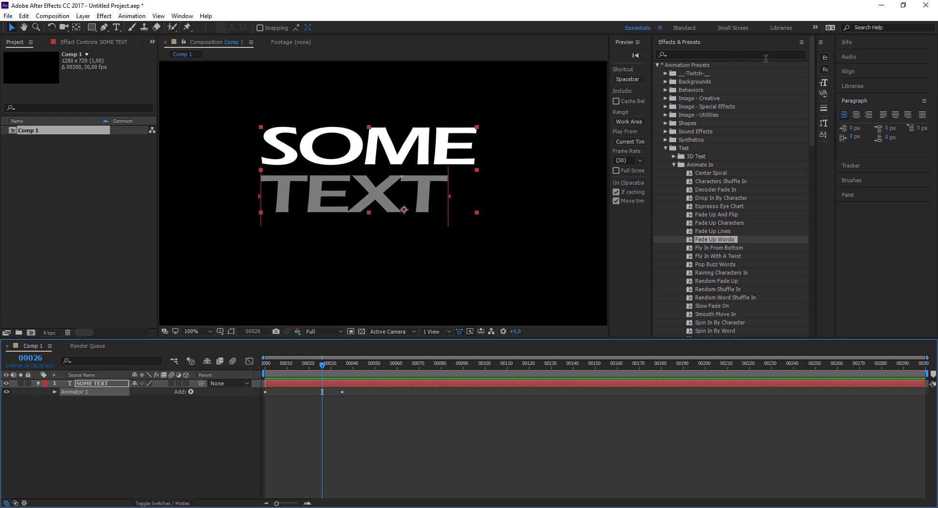
- Browse the animation presets in Adobe Bridge and open the Organic folder inside the Text presets
click(801, 43)
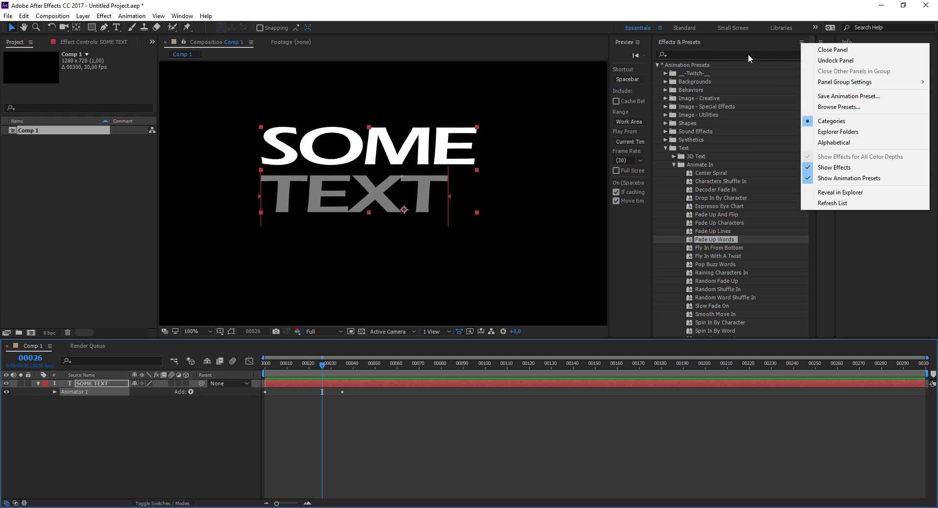
click(832, 107)
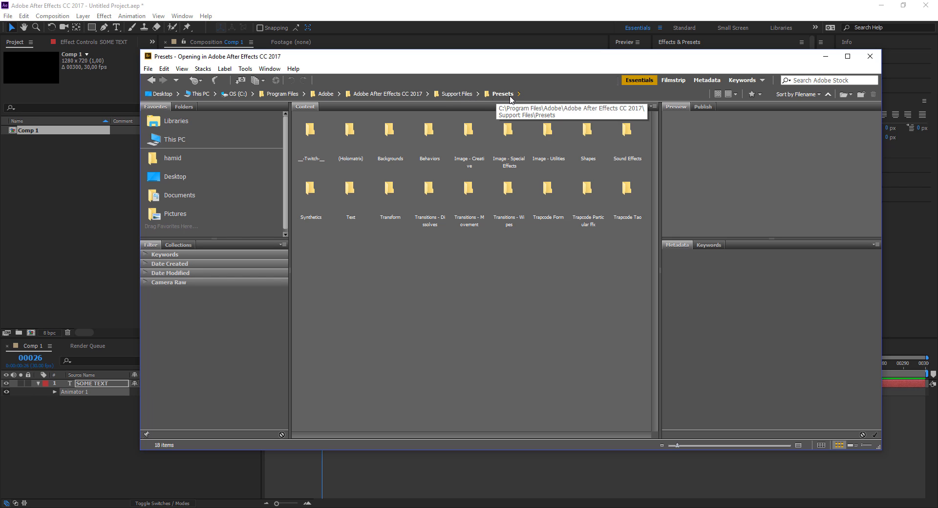
click(350, 146)
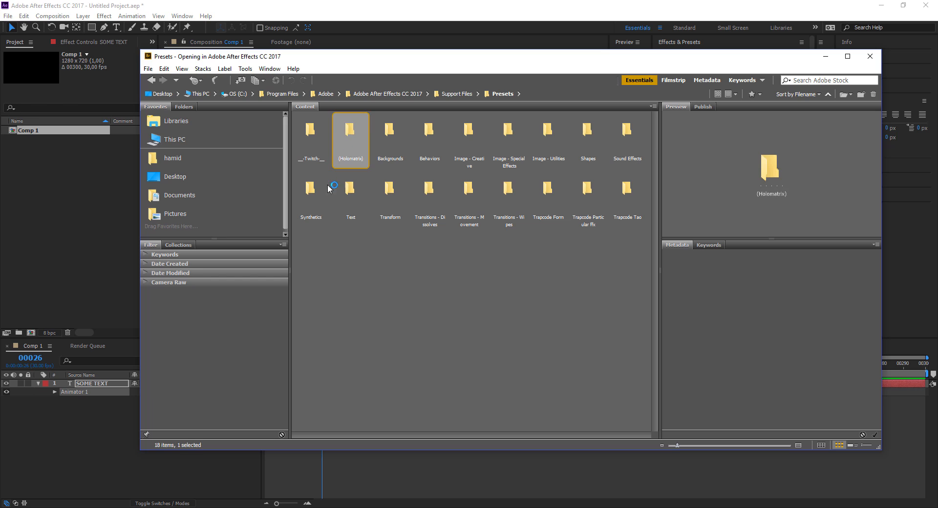
click(350, 193)
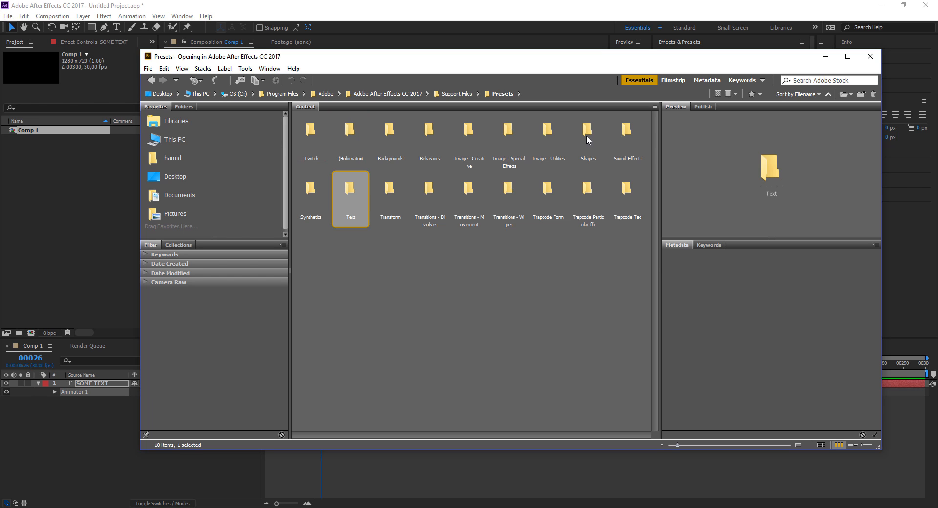
click(588, 140)
click(585, 192)
click(542, 196)
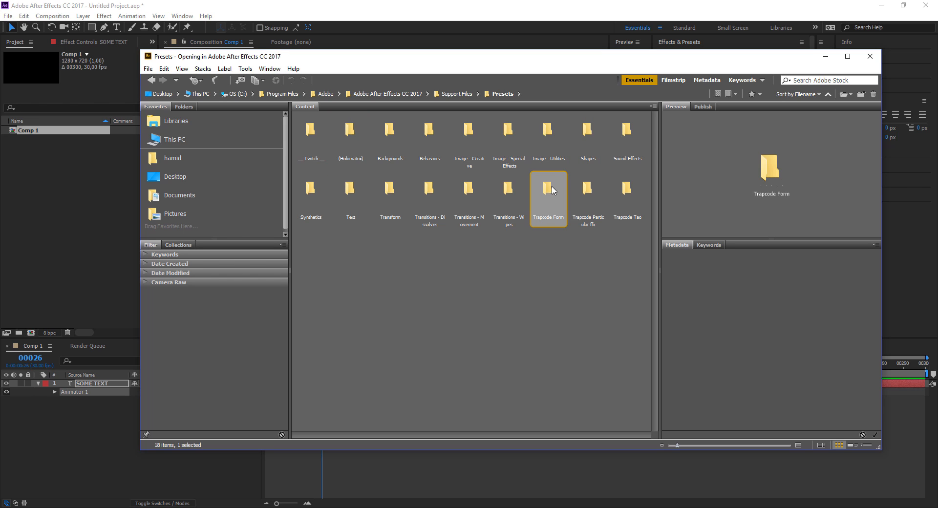
click(354, 190)
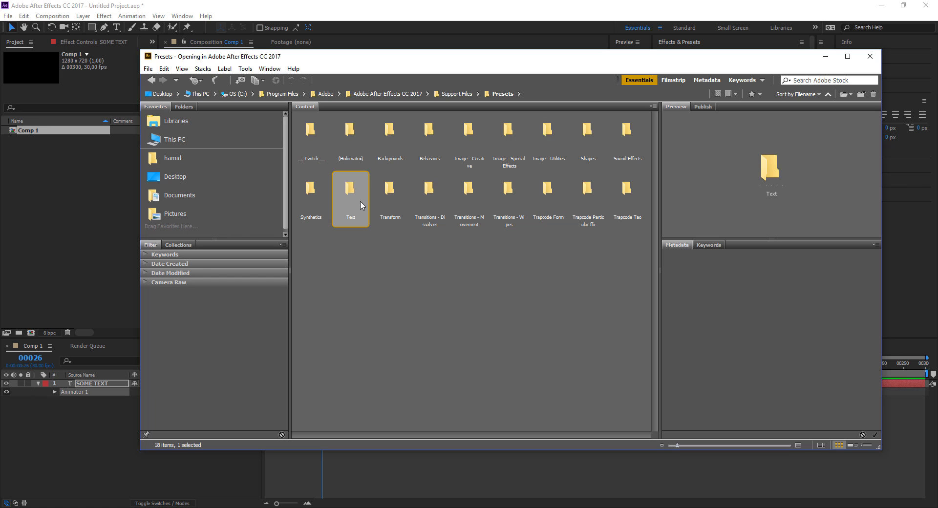
double_click(360, 201)
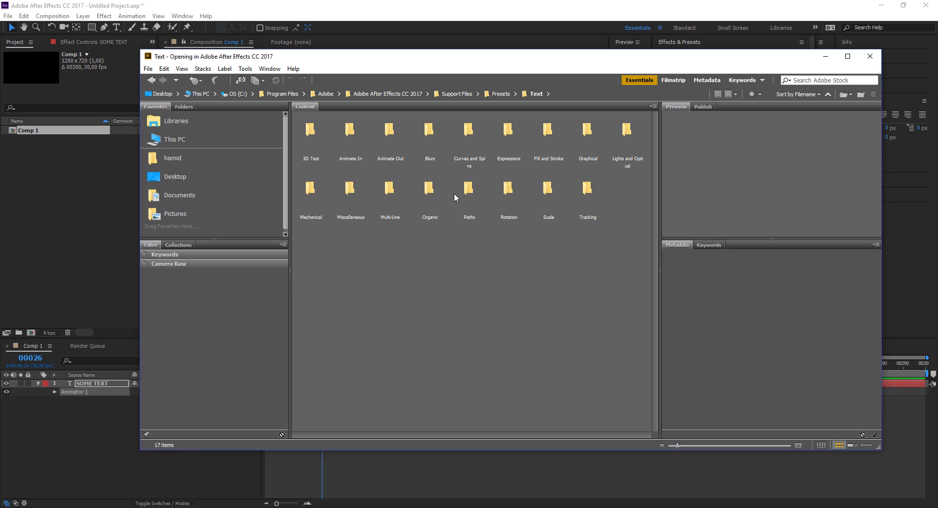
double_click(424, 191)
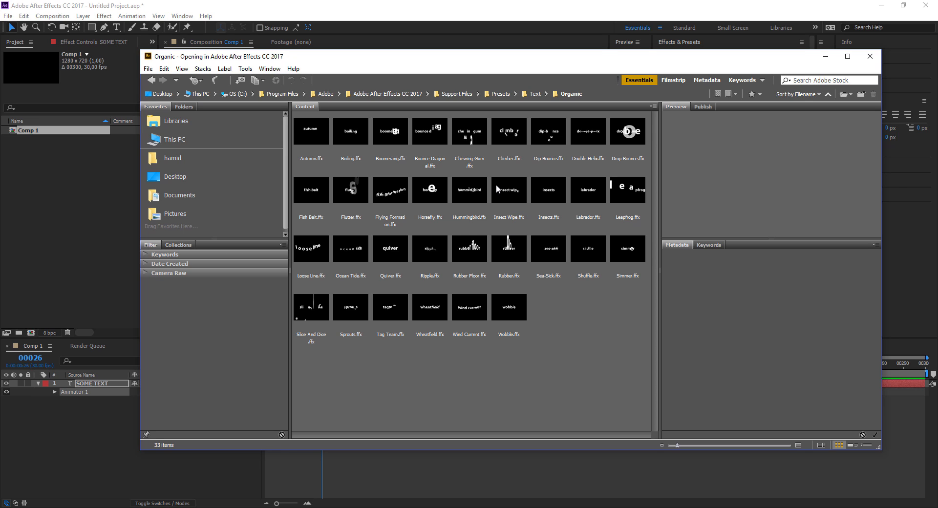
- Preview the Hummingbird, Labrador, Chewing Gum and Boiling presets in Bridge, and return to After Effects
click(468, 192)
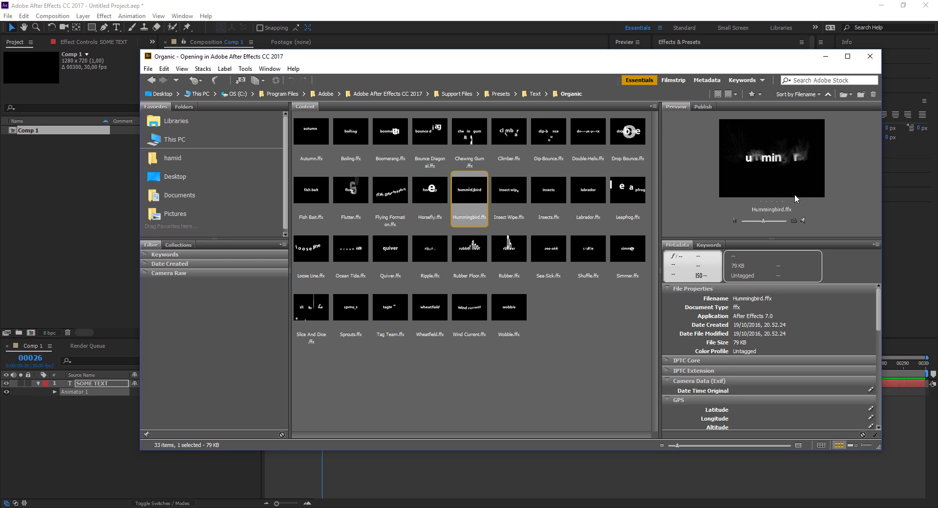
click(592, 200)
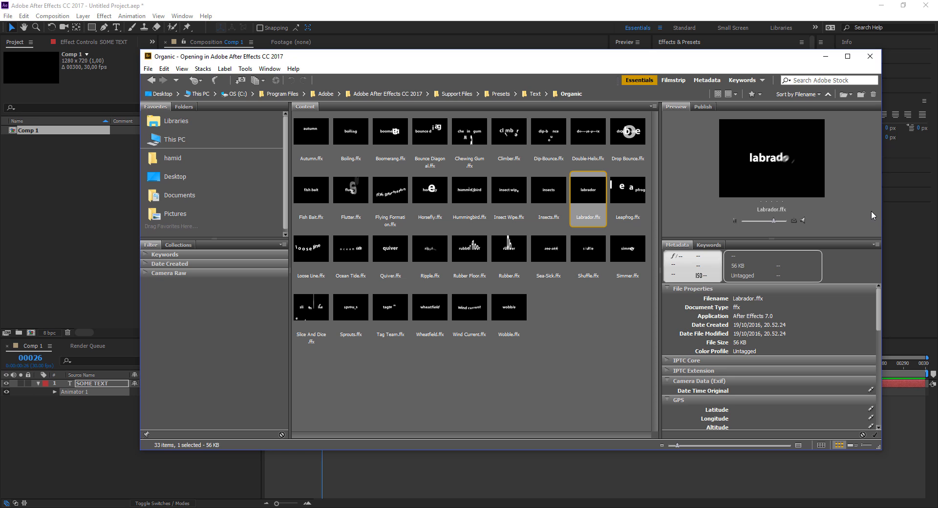
click(470, 127)
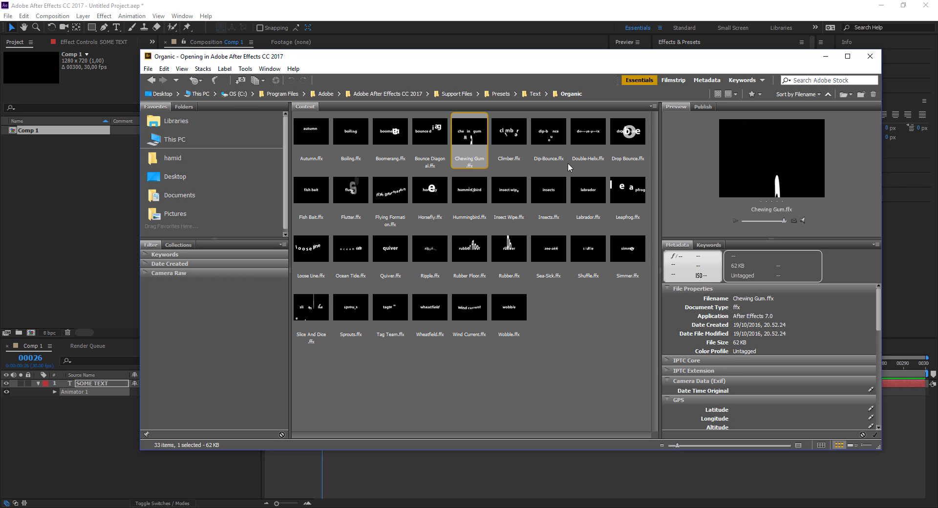
click(349, 141)
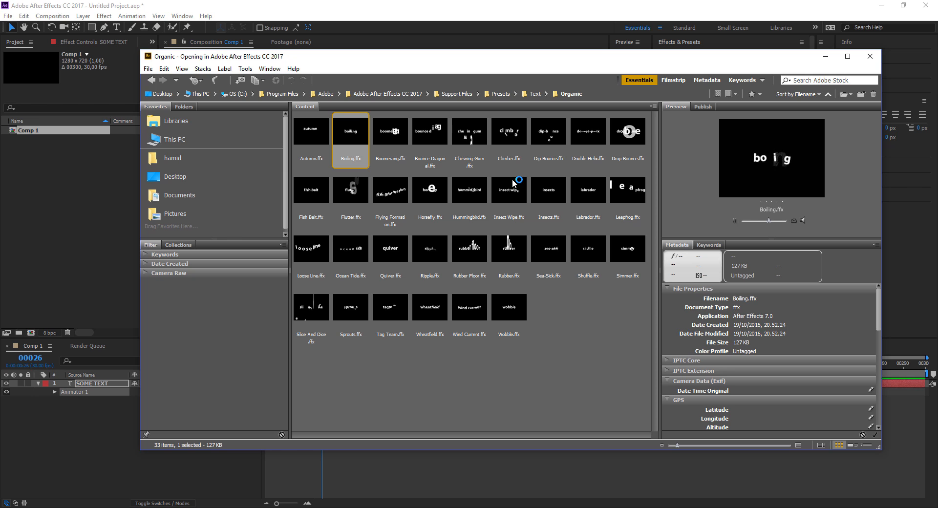
click(826, 56)
- Expand the Organic folder of the Text presets in place of Animate In, and delete Animator 1 from the SOME TEXT layer
click(675, 165)
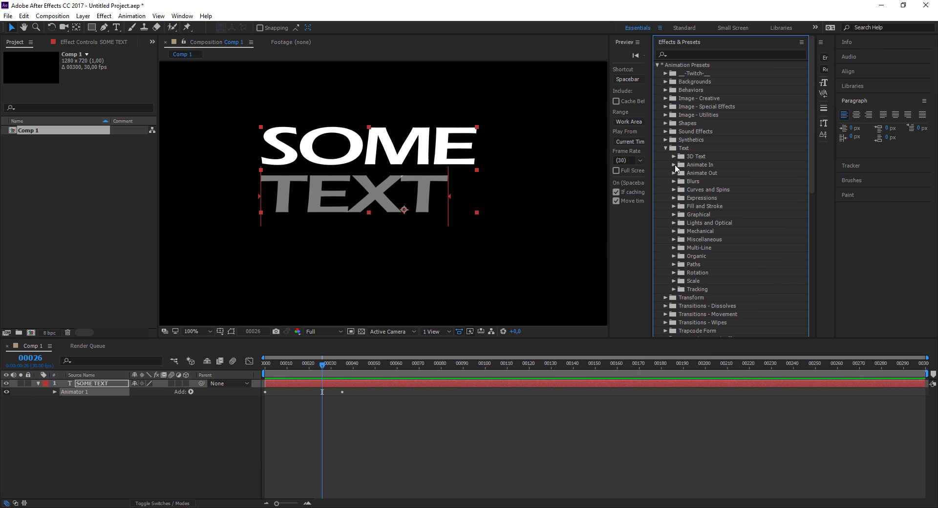
click(674, 256)
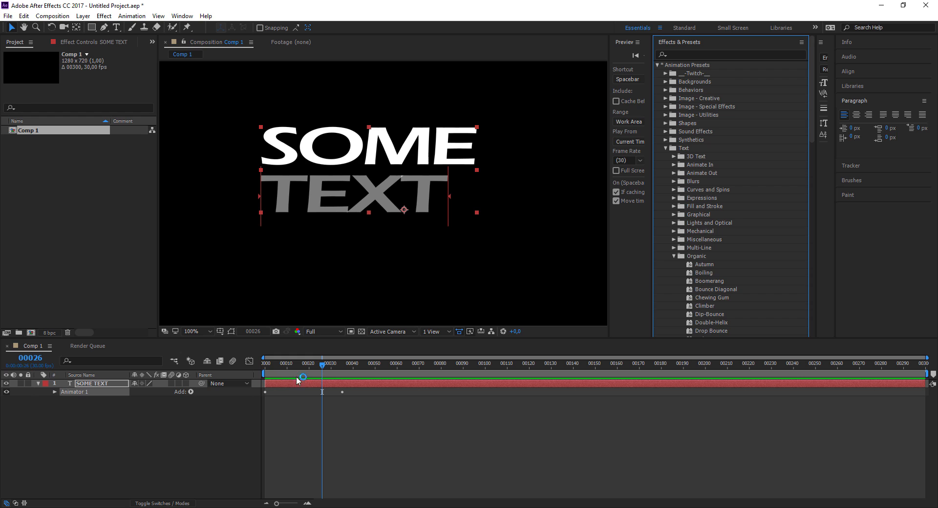
click(54, 392)
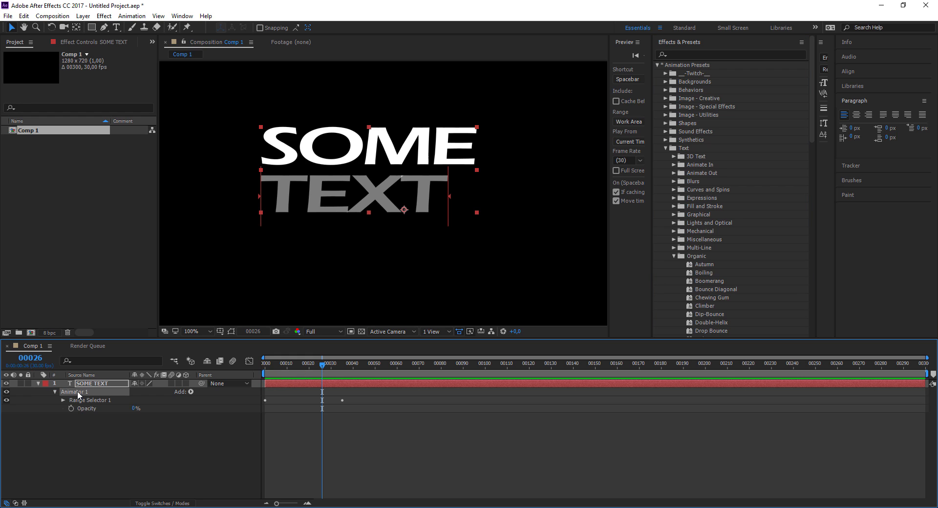
key(Delete)
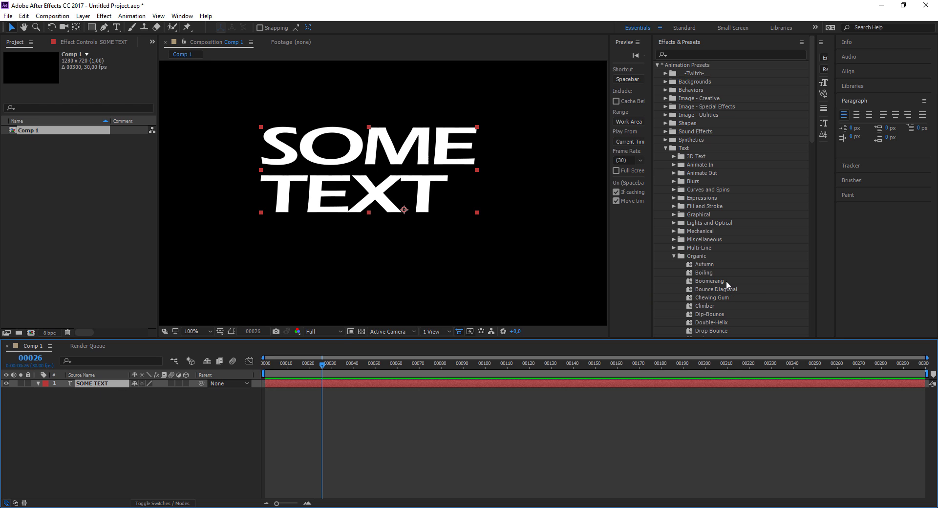
- Apply the Boiling preset to the SOME TEXT layer at frame 26 and preview the animation from frame 0
double_click(705, 271)
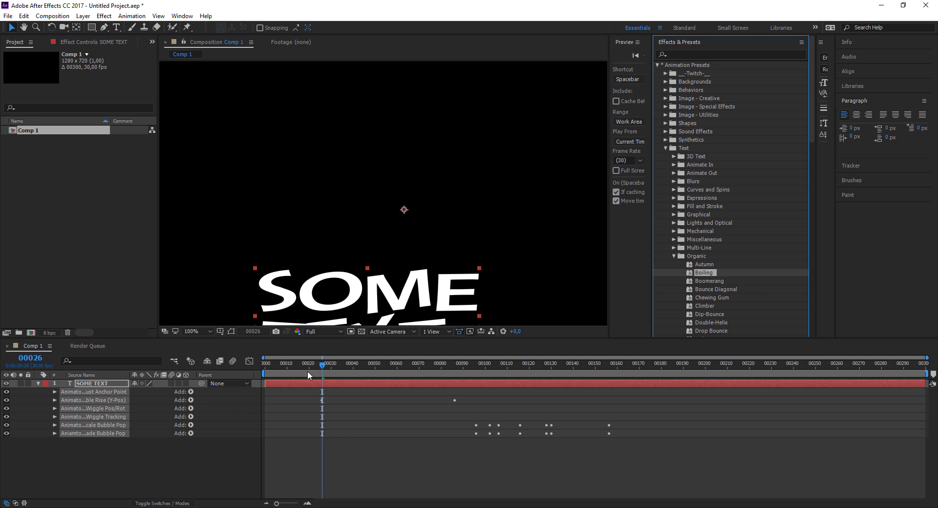
drag(324, 367, 245, 373)
key(space)
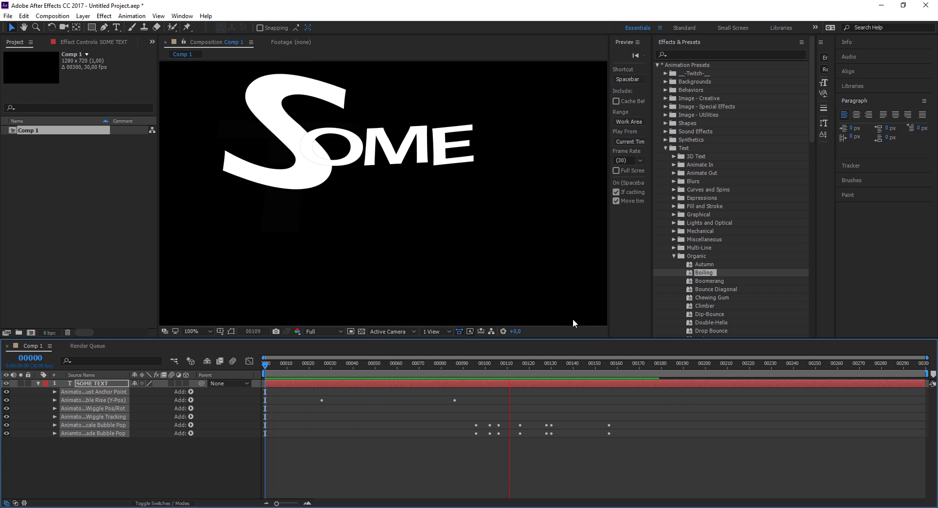
key(space)
drag(316, 366, 264, 398)
click(674, 256)
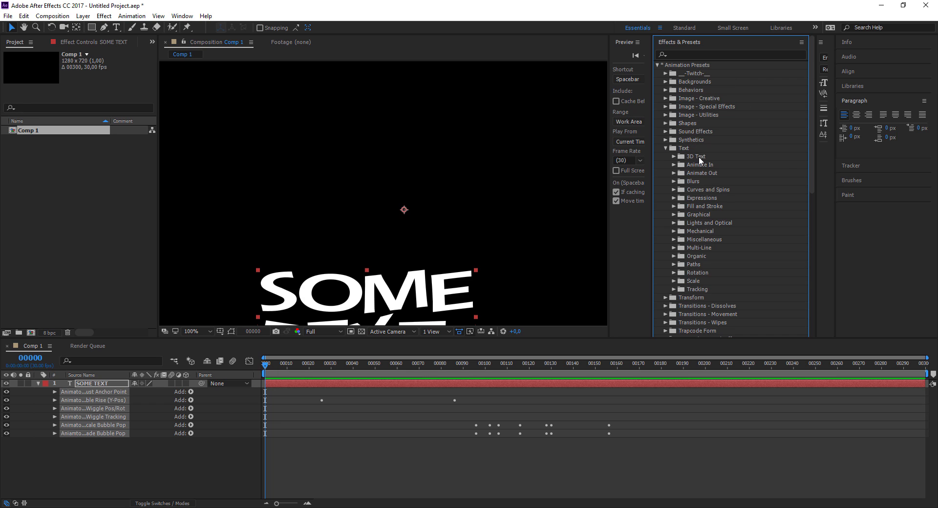
- Replace the Boiling animation on the SOME TEXT layer with the Blur By Word preset at frame 26, and preview it
click(102, 449)
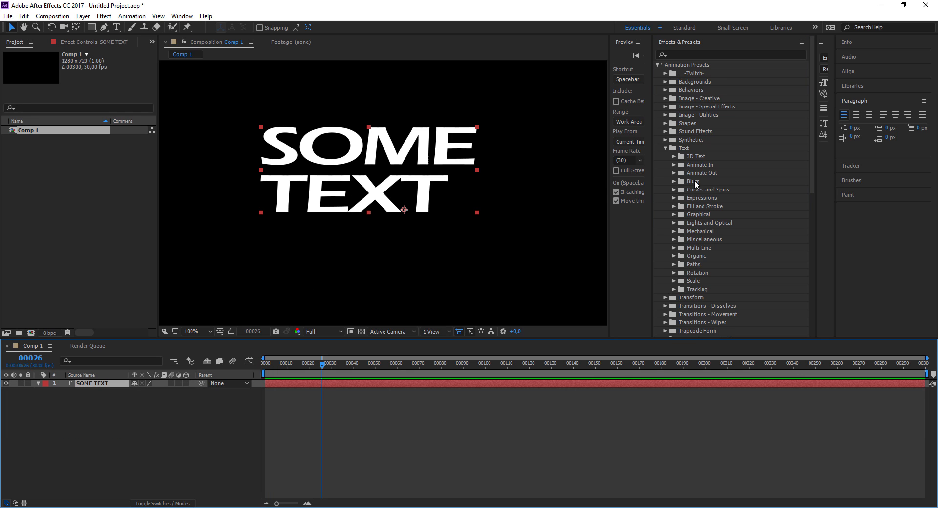
click(674, 181)
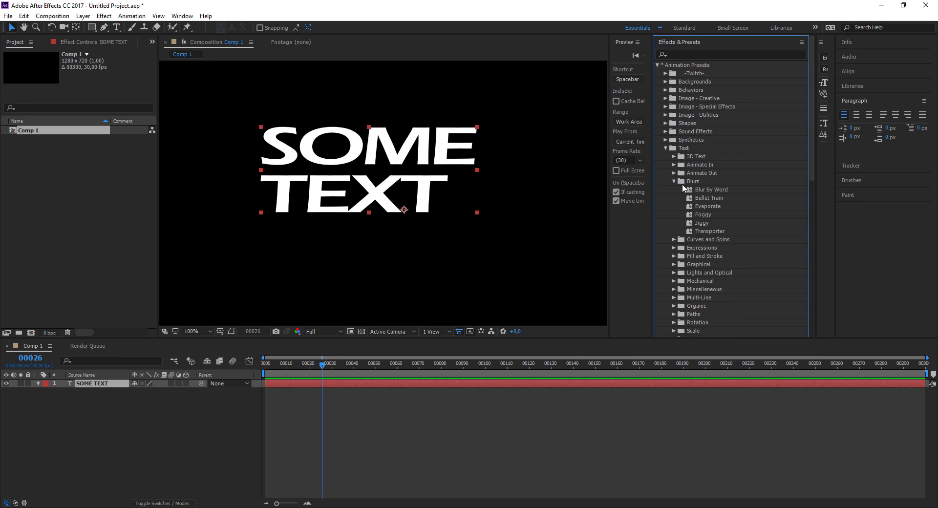
double_click(686, 189)
key(space)
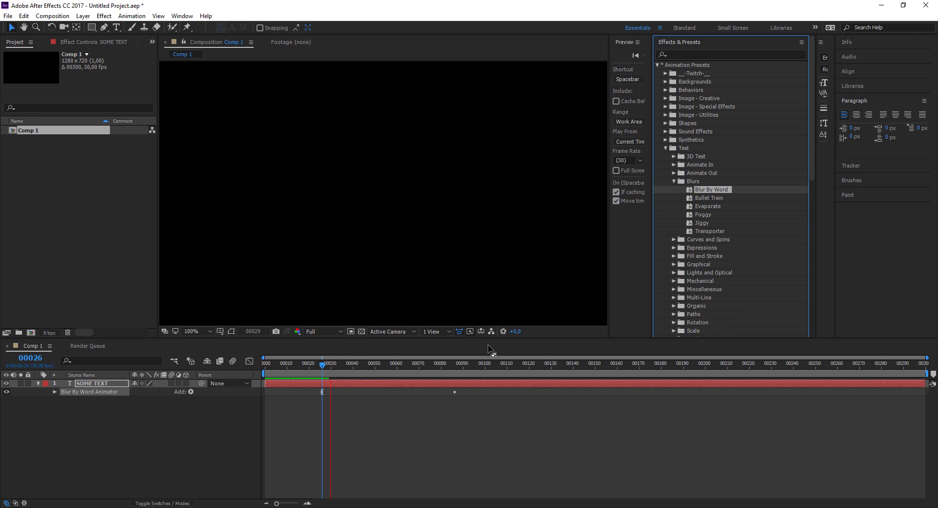
click(323, 367)
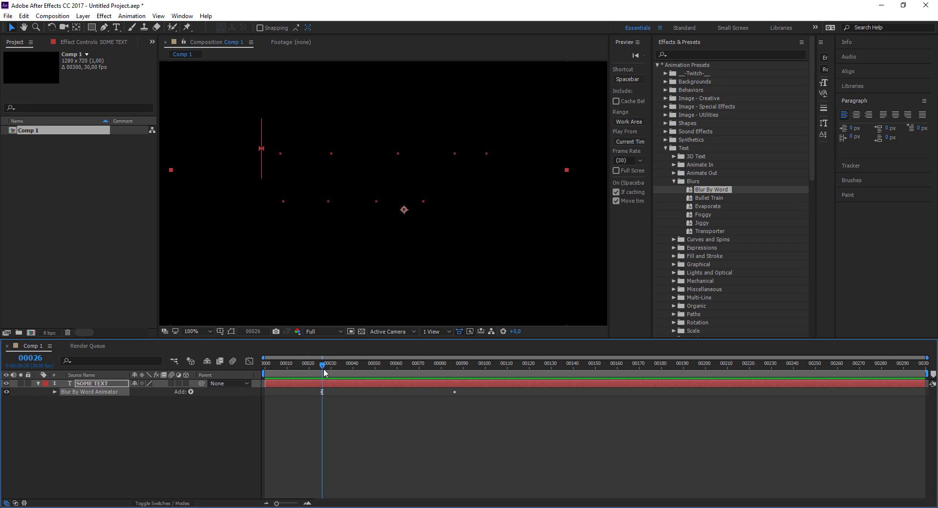
- Delete the Blur By Word animator and reapply the preset to the SOME TEXT layer at frame 0
click(323, 392)
key(Delete)
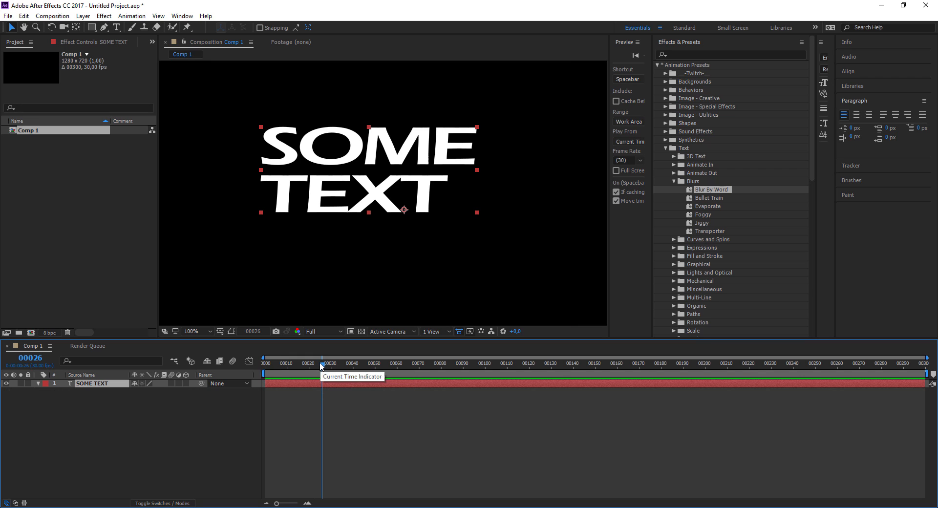
drag(322, 366, 264, 365)
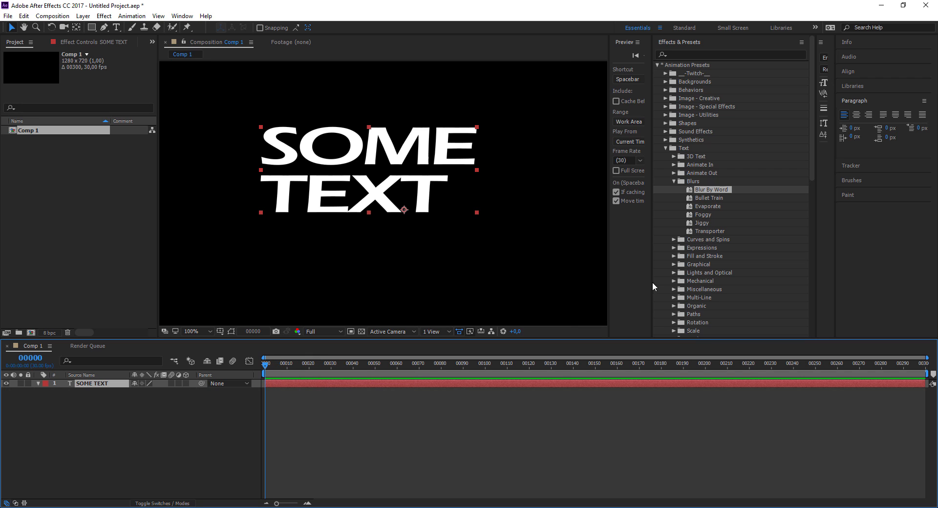
double_click(706, 189)
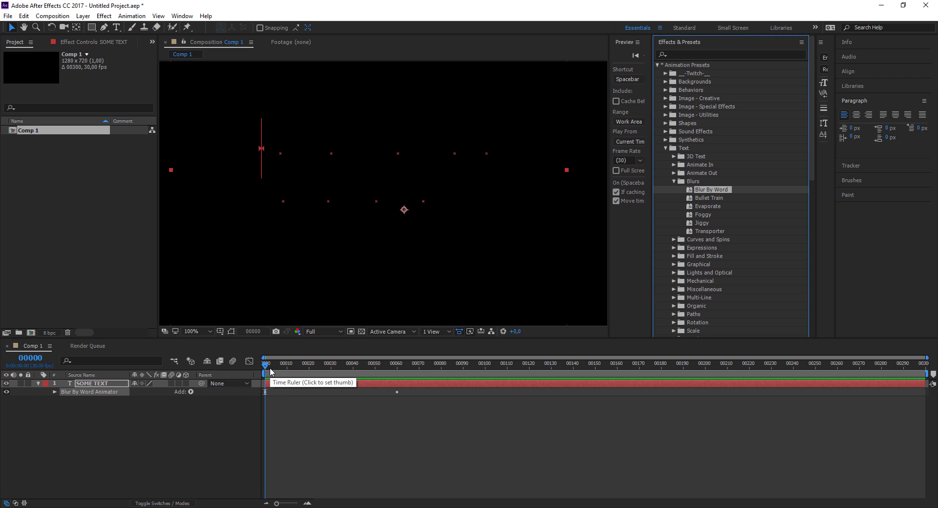
- Preview the Blur By Word animation from frame 0 and scrub through it to frame 57
mouse_move(270, 372)
mouse_down()
mouse_move(358, 370)
mouse_move(266, 373)
mouse_up()
key(space)
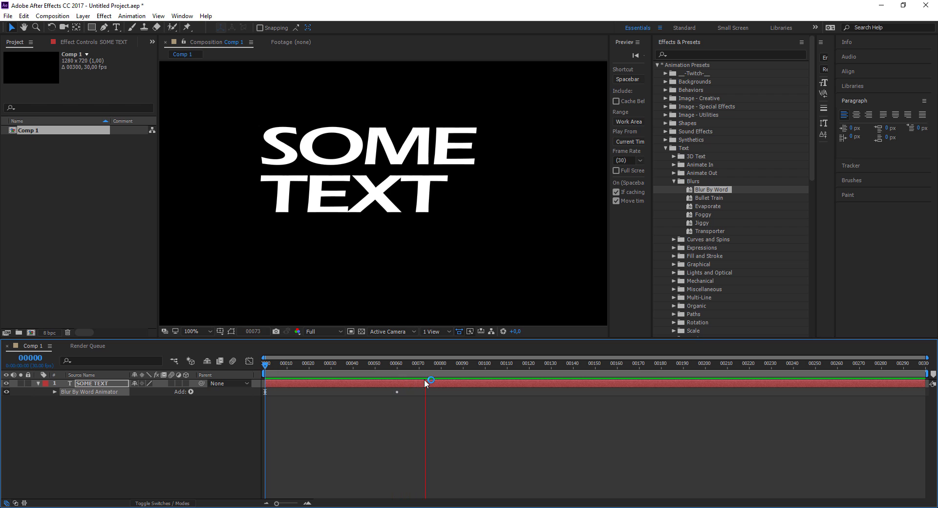
key(space)
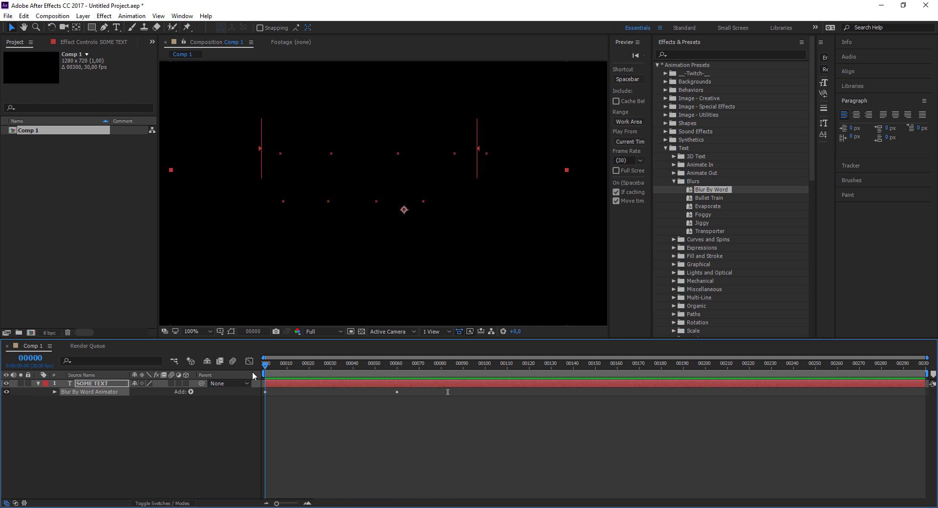
drag(270, 367, 373, 370)
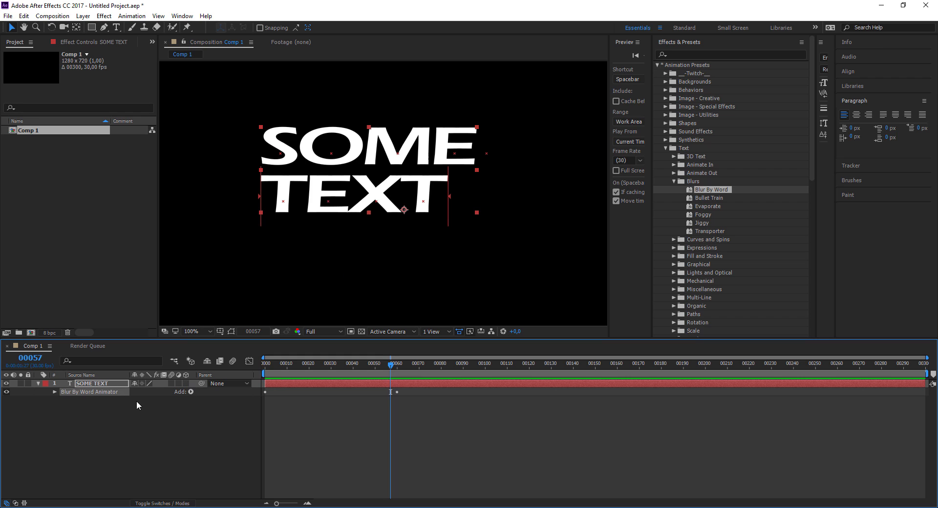
- Remove the Blur By Word animator from the SOME TEXT layer and return to frame 0
click(99, 403)
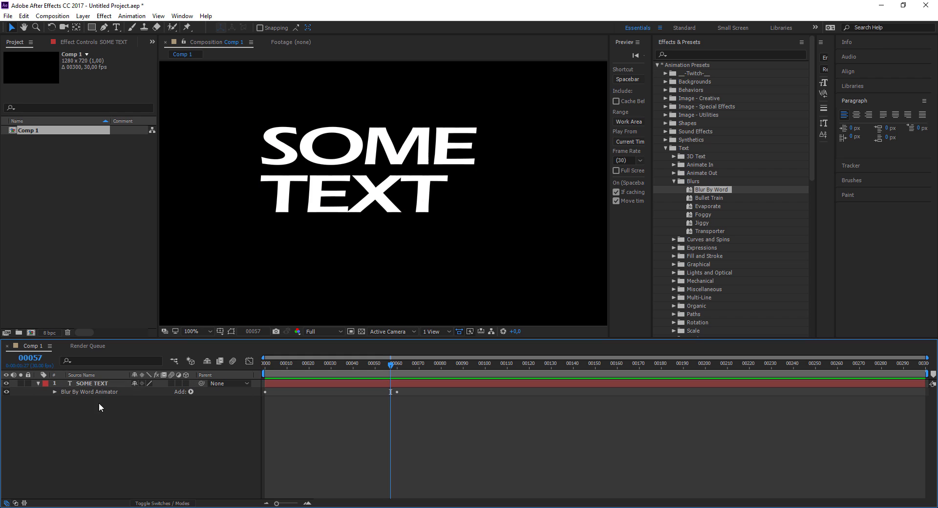
click(86, 391)
key(Delete)
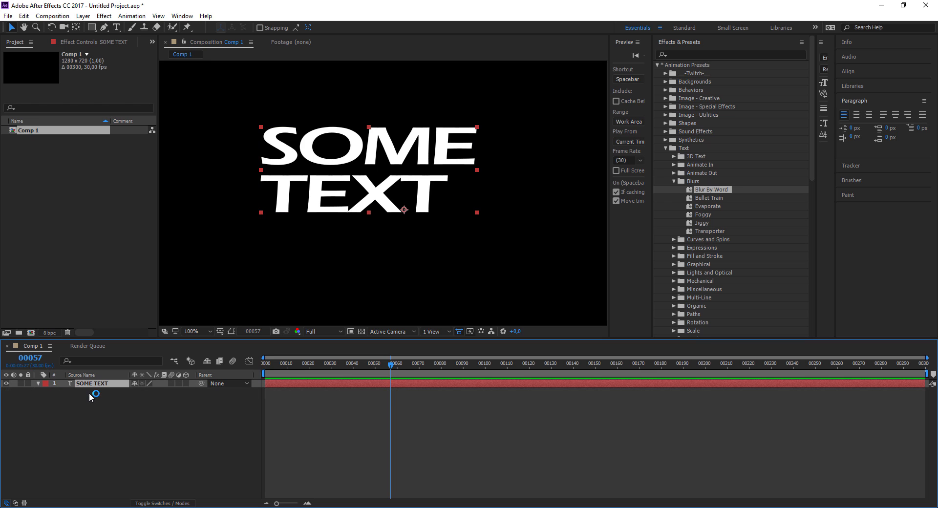
drag(391, 364, 196, 389)
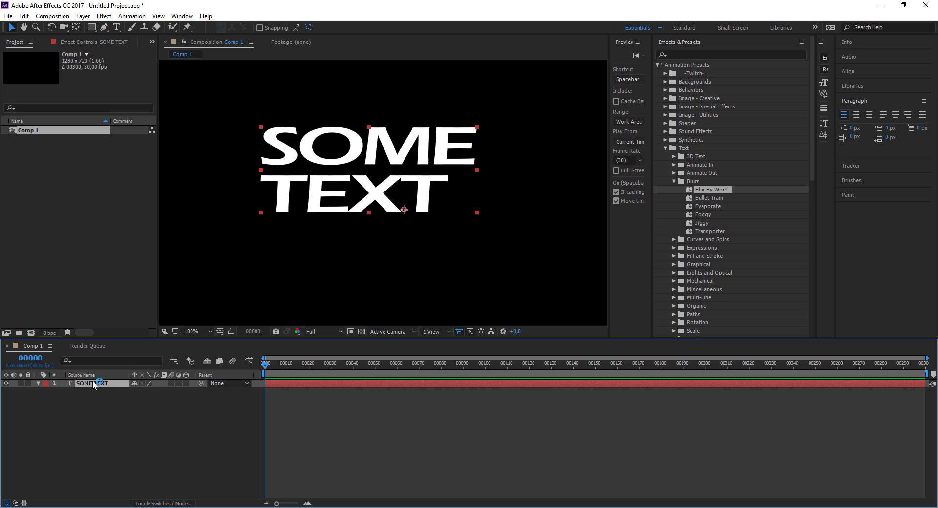
- Expand the SOME TEXT layer and add a Scale animator to its text properties
click(38, 383)
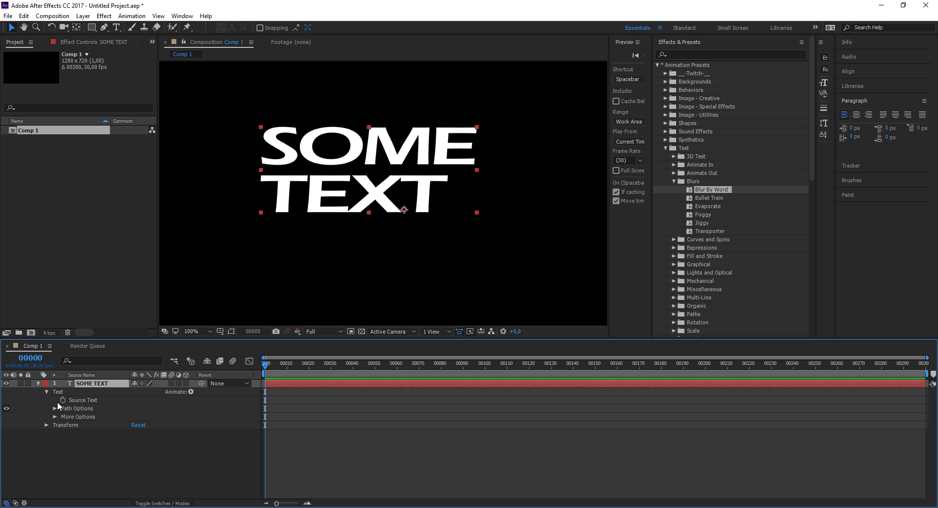
click(192, 392)
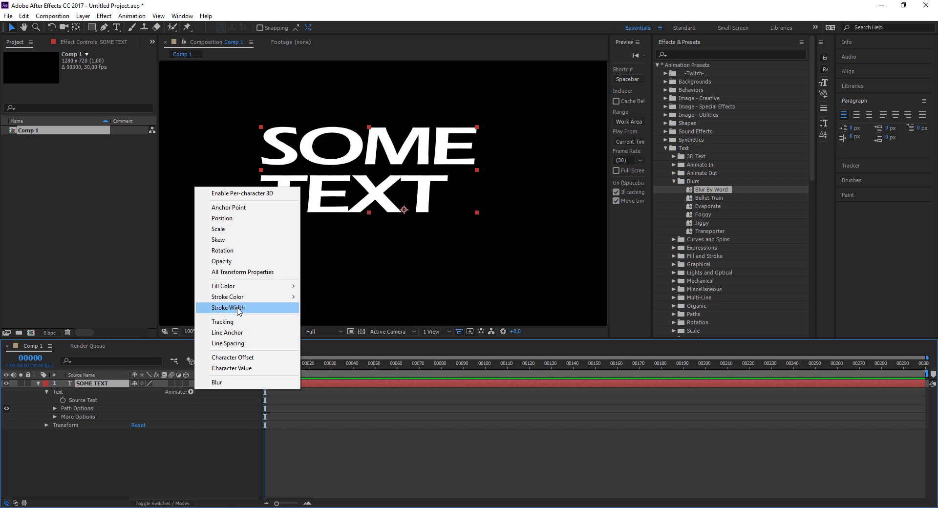
click(246, 229)
mouse_move(268, 368)
mouse_down()
mouse_move(399, 365)
mouse_move(261, 382)
mouse_up()
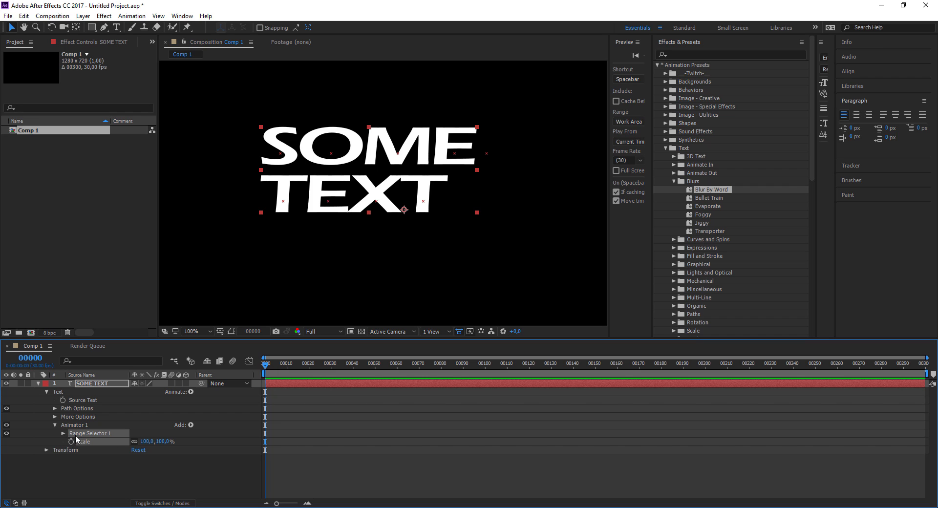
- Expand Range Selector 1 of the new animator and set the animator's Scale to 0%
click(63, 434)
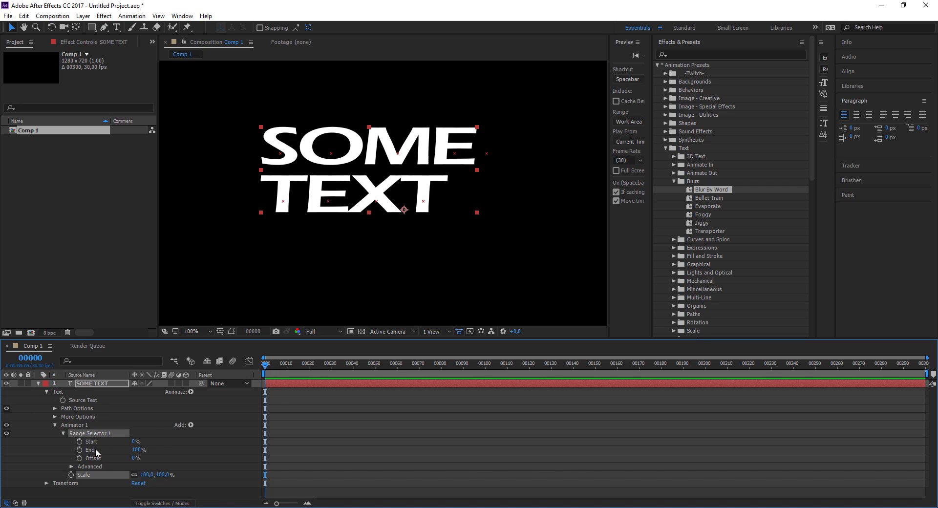
click(147, 475)
text(0)
key(Return)
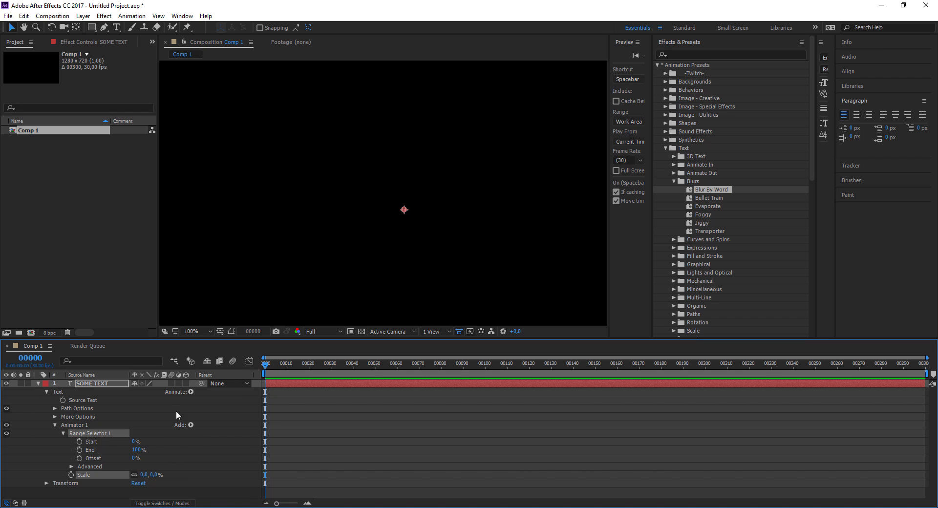
- Keyframe the range selector's Start from 0% at frame 0 to 100% at frame 39, and preview the animation
click(80, 442)
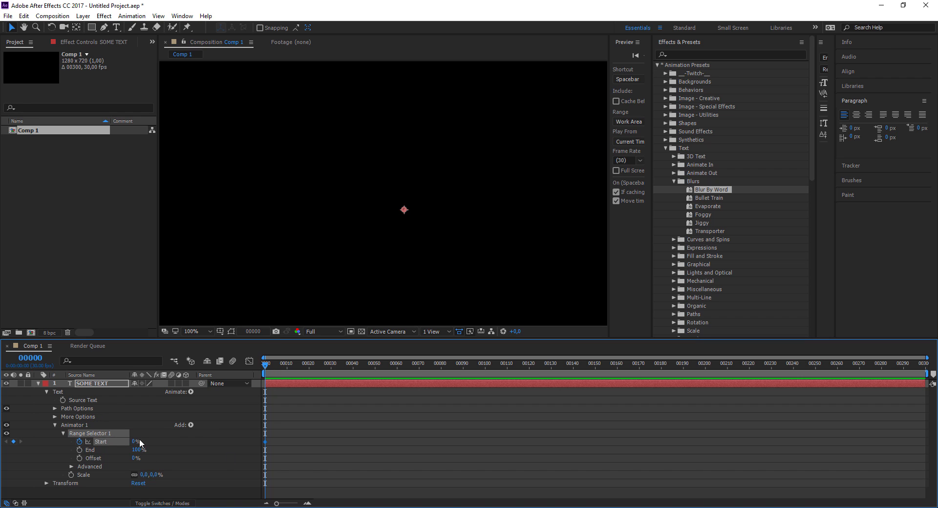
drag(267, 364, 352, 377)
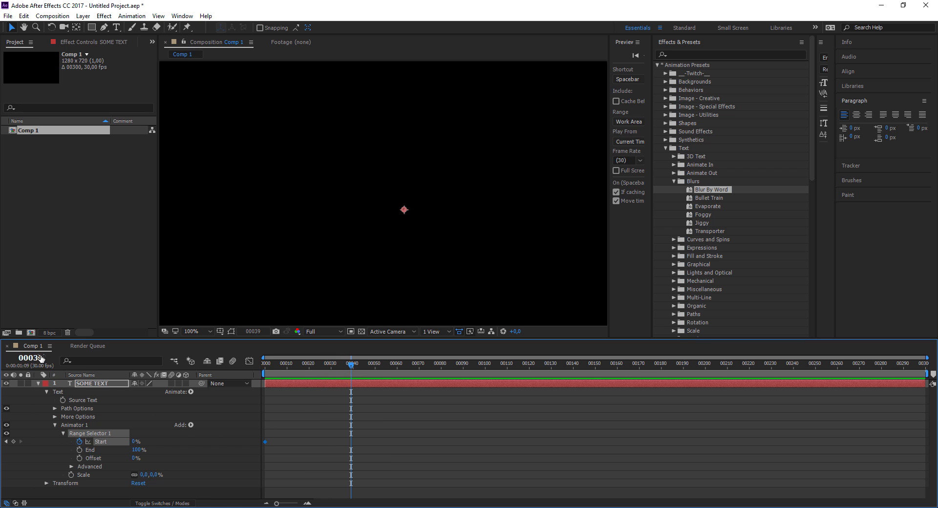
drag(136, 442, 196, 443)
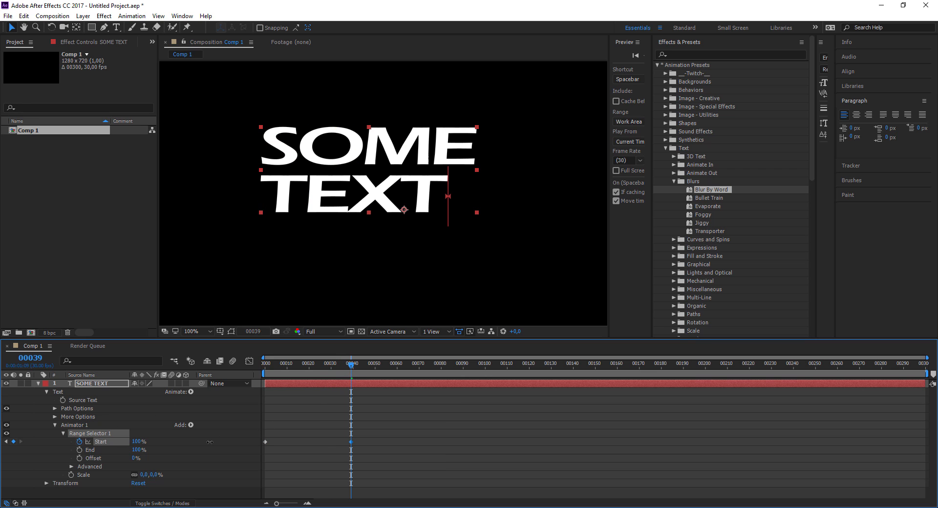
drag(341, 371, 262, 368)
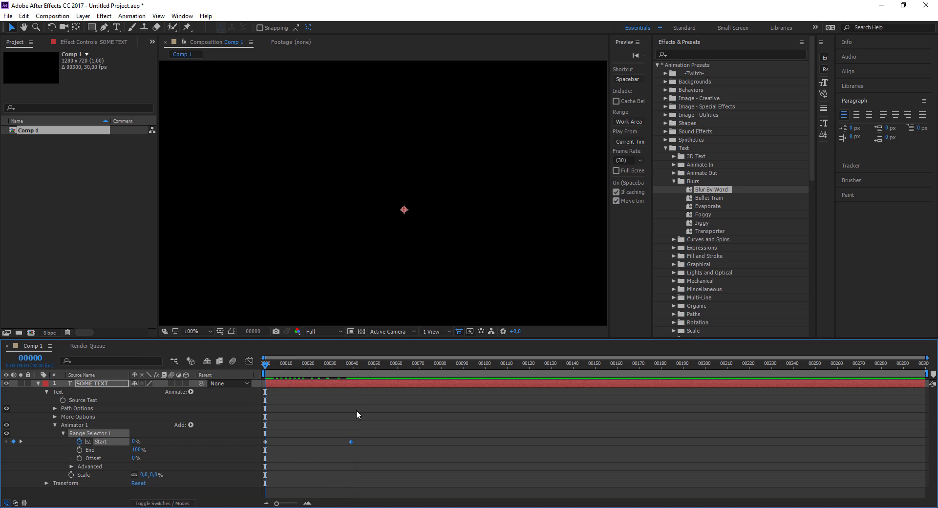
key(space)
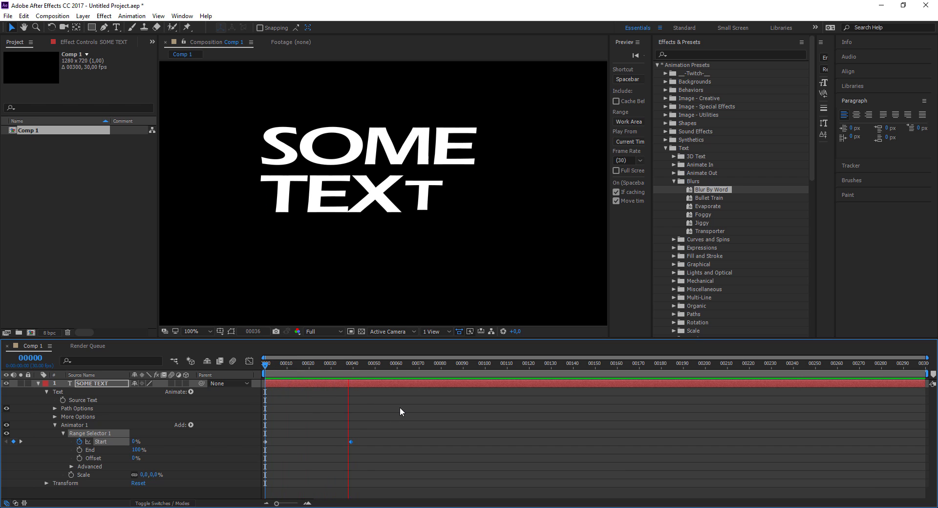
- Move the 100% Start keyframe out to about frame 74 and preview the slower text reveal
drag(382, 368, 332, 374)
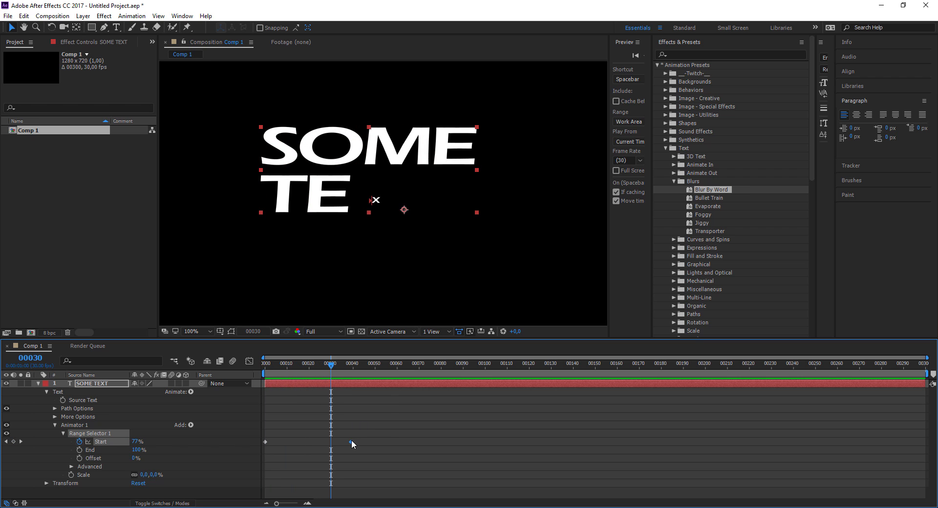
drag(351, 440, 431, 441)
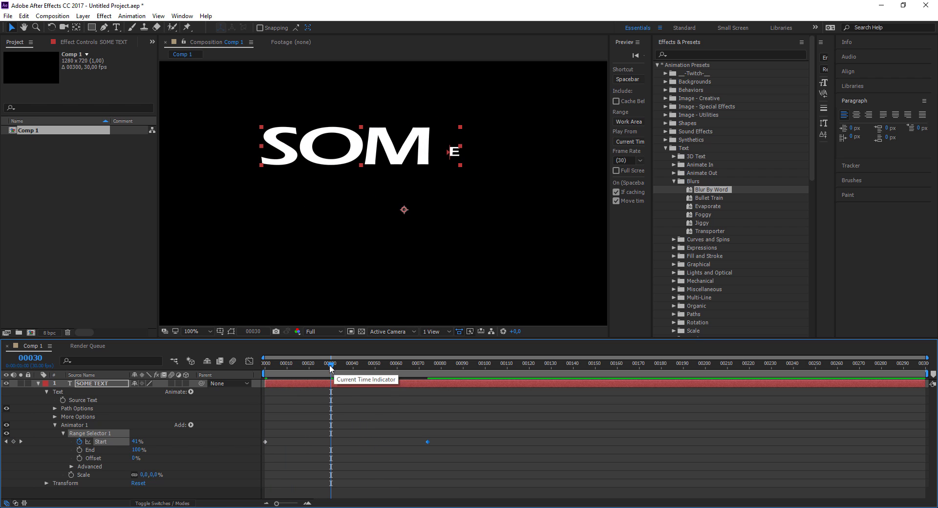
drag(330, 364, 271, 370)
key(space)
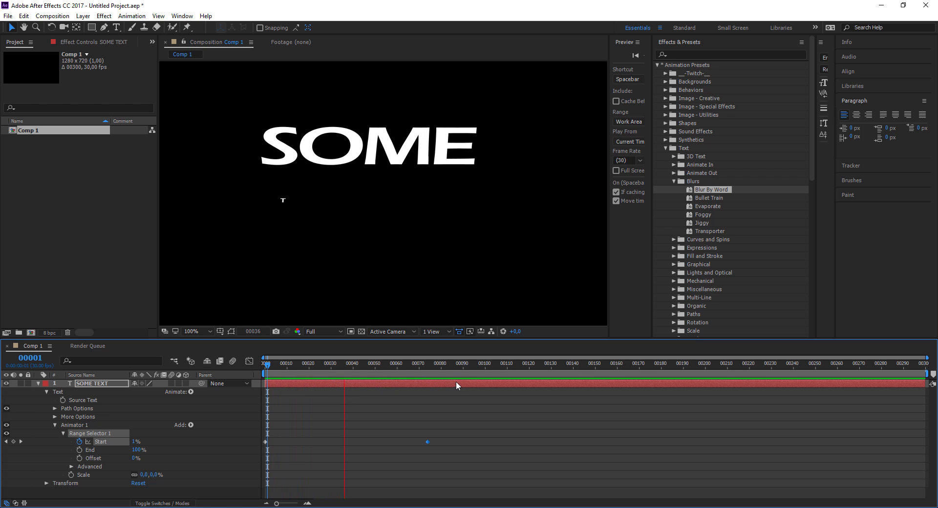
key(space)
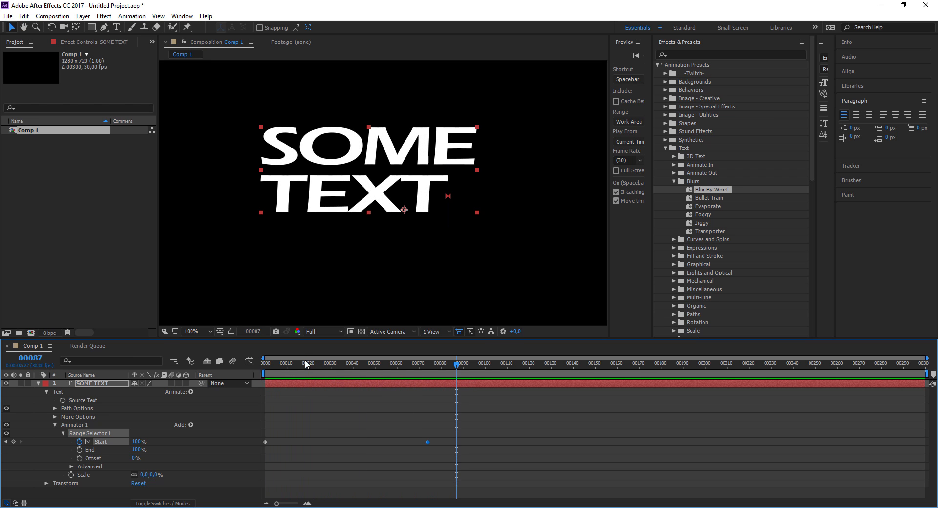
click(274, 364)
drag(278, 364, 406, 367)
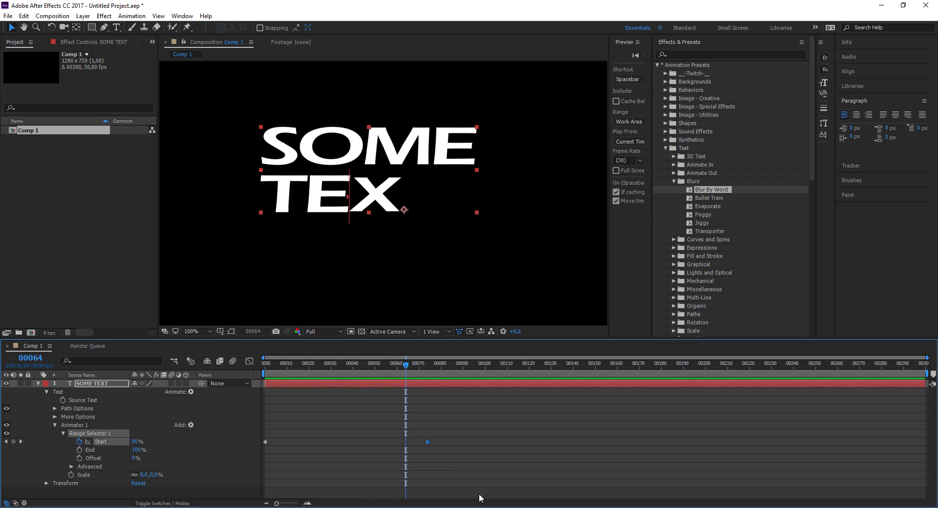
- Apply Easy Ease Out to the 100% Start keyframe and preview the animation from frame 55
right_click(429, 440)
mouse_move(483, 434)
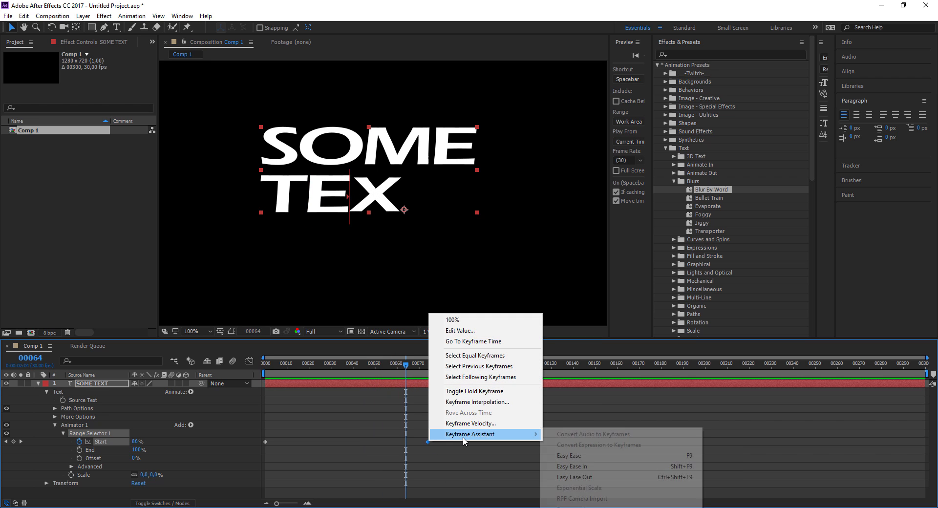
click(606, 467)
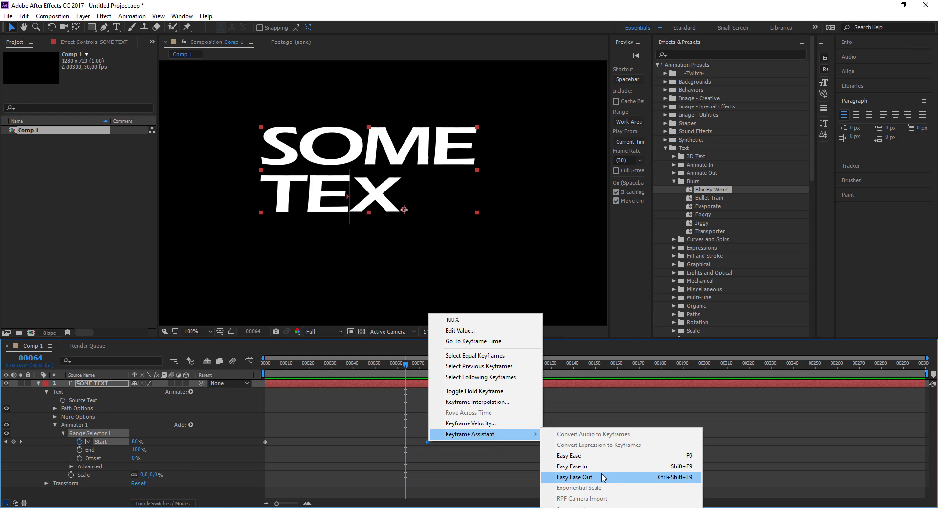
drag(413, 364, 387, 368)
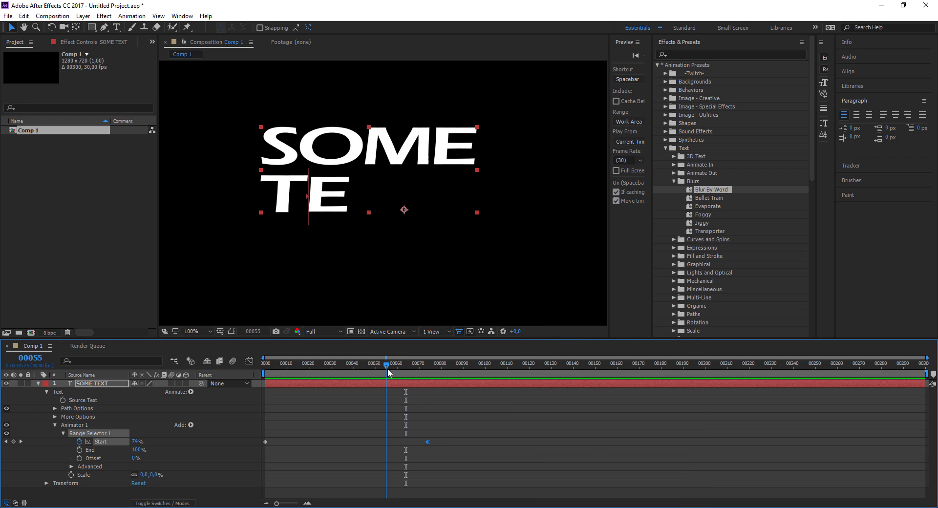
key(space)
key(space)
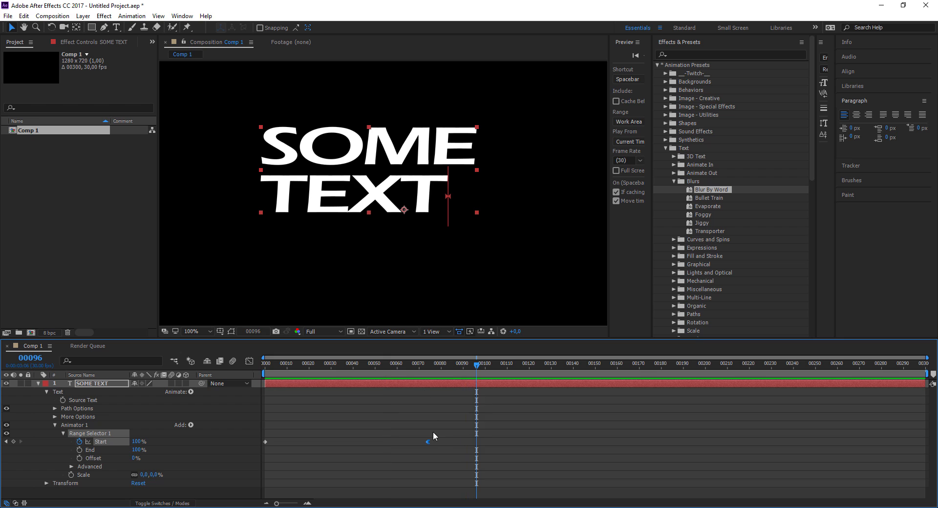
- Apply Easy Ease to the 100% Start keyframe of the range selector
right_click(428, 442)
mouse_move(489, 432)
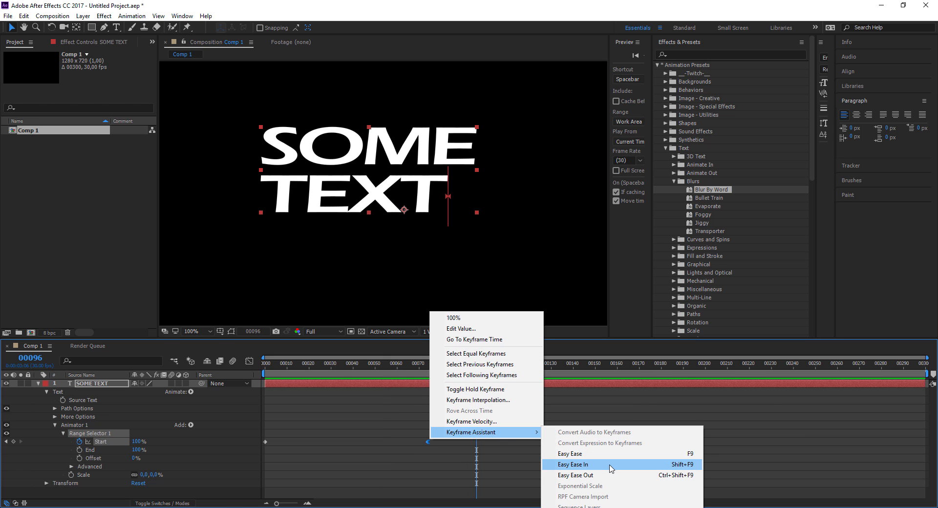
click(567, 454)
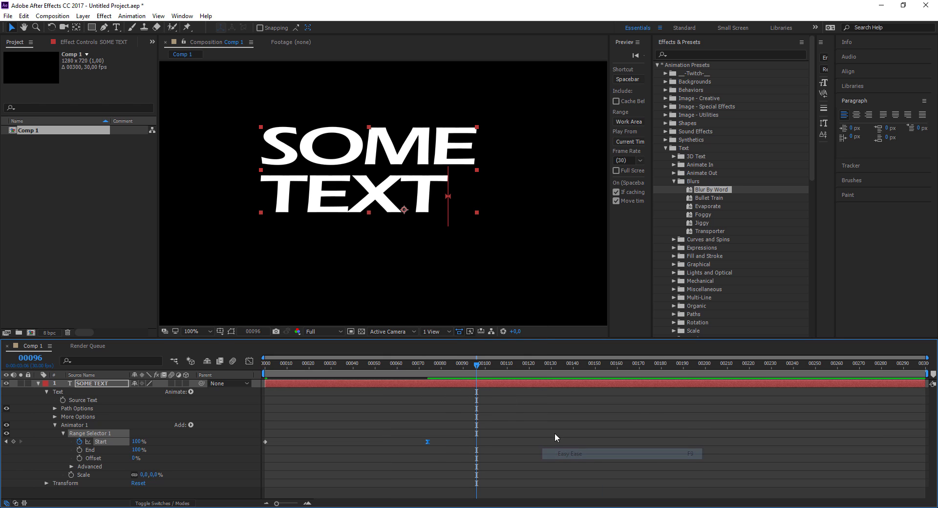
- Apply Easy Ease to the 0% Start keyframe at frame 0 and preview the eased text reveal from the beginning
right_click(264, 441)
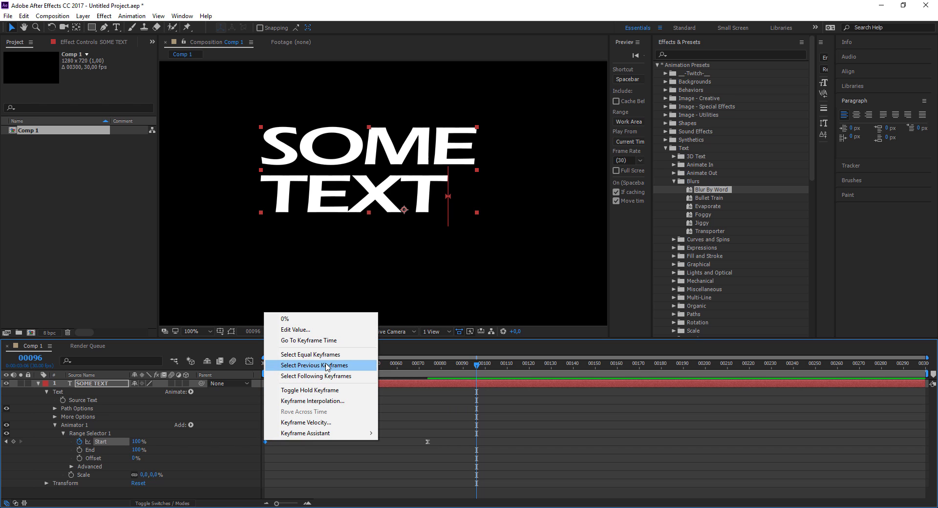
mouse_move(364, 434)
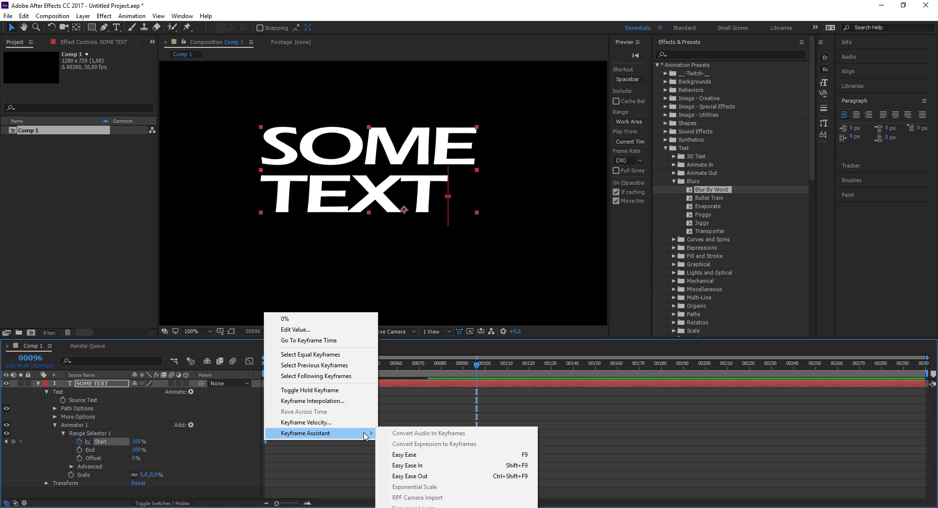
click(404, 455)
click(264, 367)
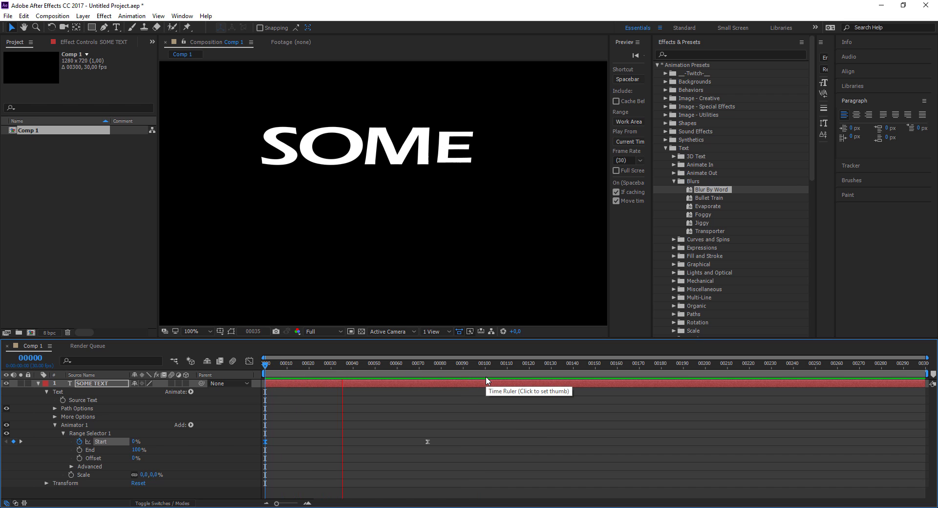
key(space)
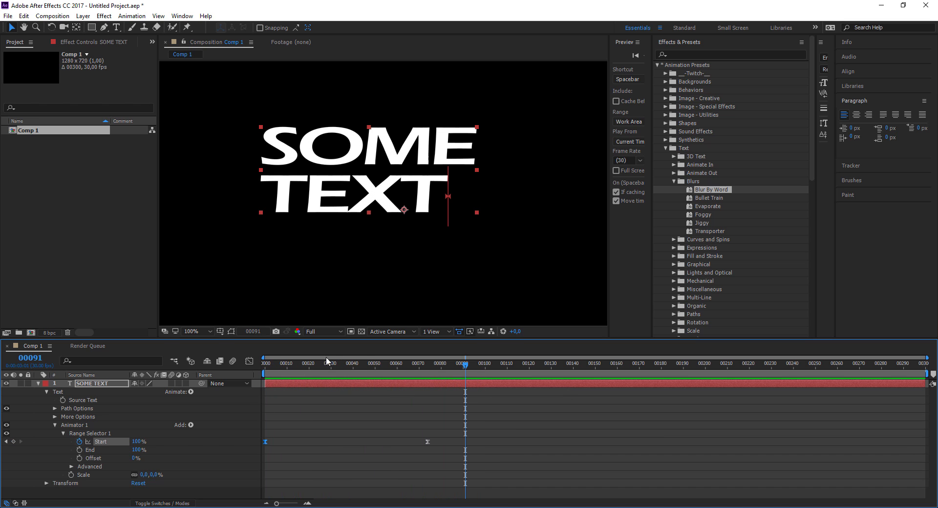
click(264, 367)
key(space)
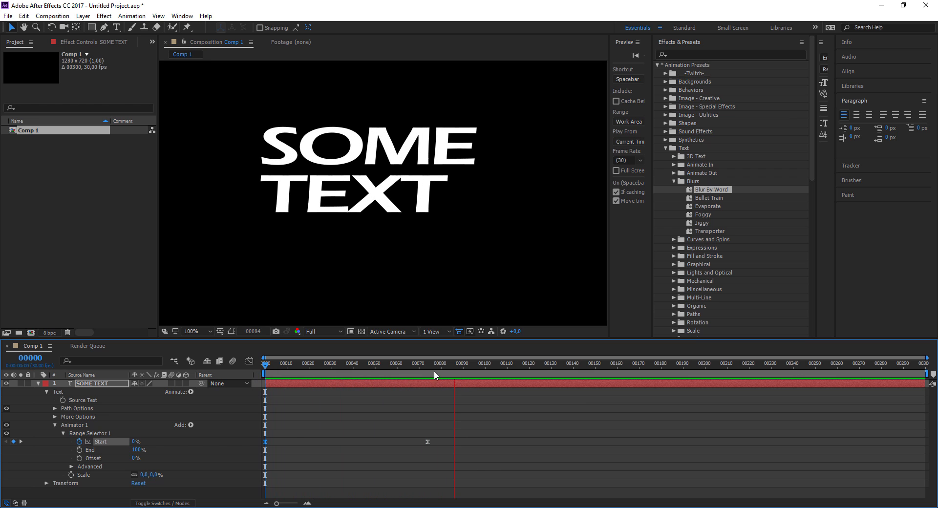
key(space)
- Lengthen the incoming ease handle of the 100% Start keyframe in the Graph Editor and move that keyframe to about frame 42
click(250, 362)
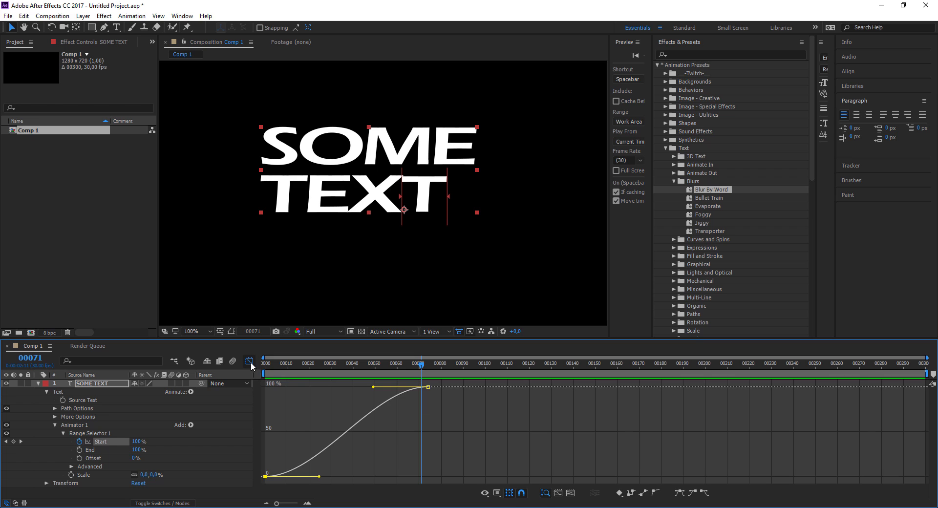
click(250, 359)
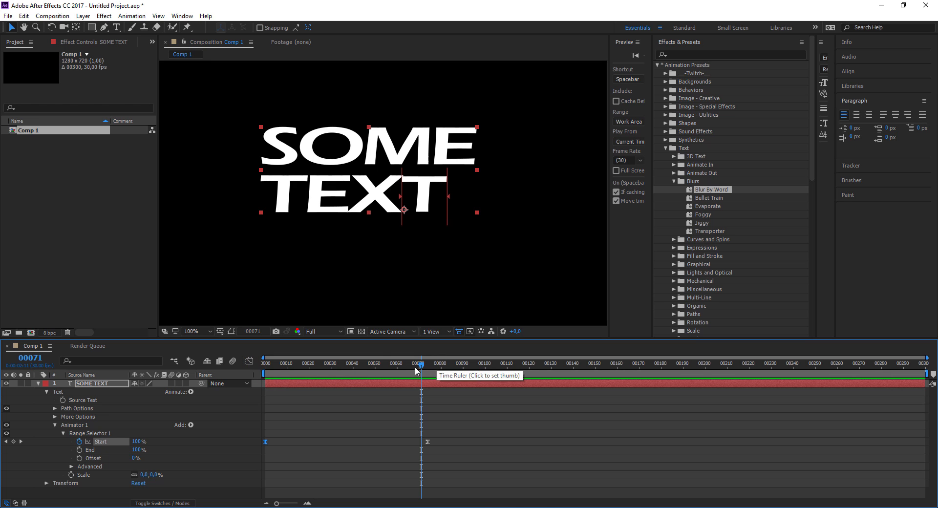
drag(416, 371, 431, 401)
click(250, 362)
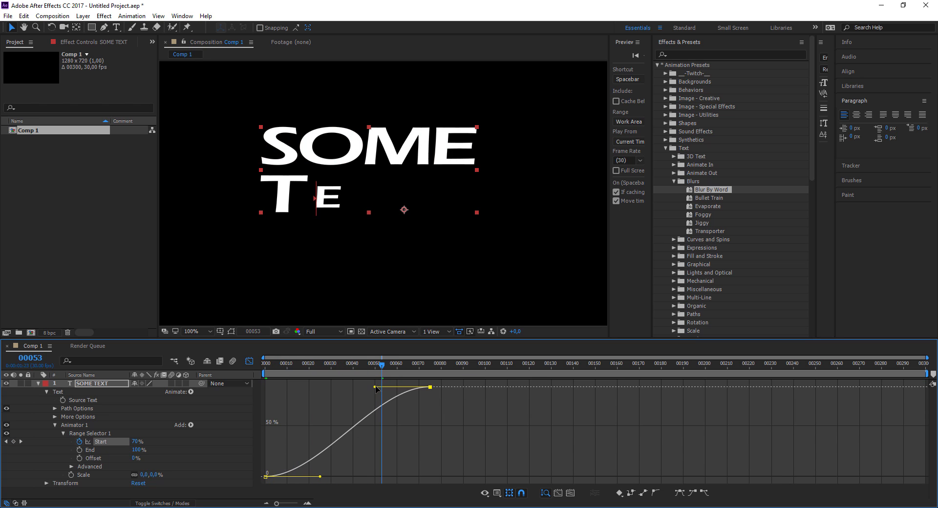
drag(377, 387, 337, 387)
click(246, 362)
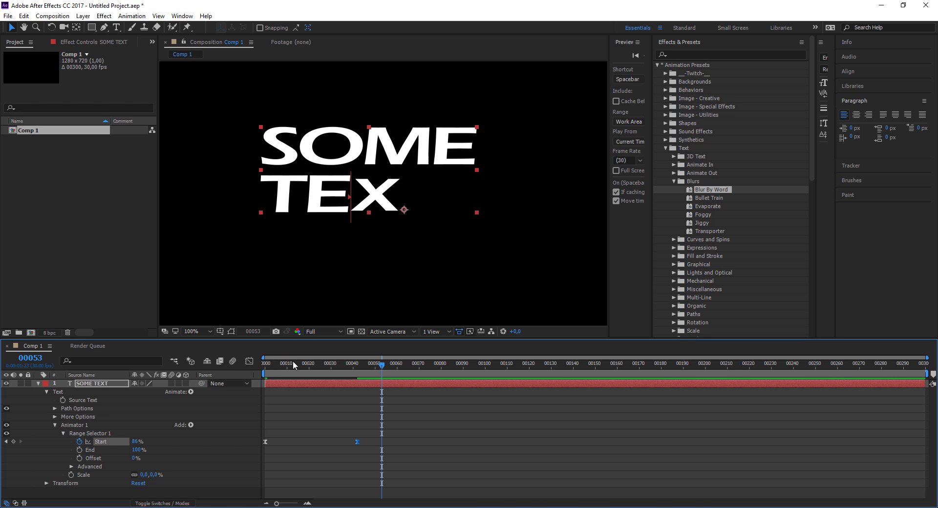
- Preview the text reveal from frame 0 and stop at frame 32
key(Home)
key(space)
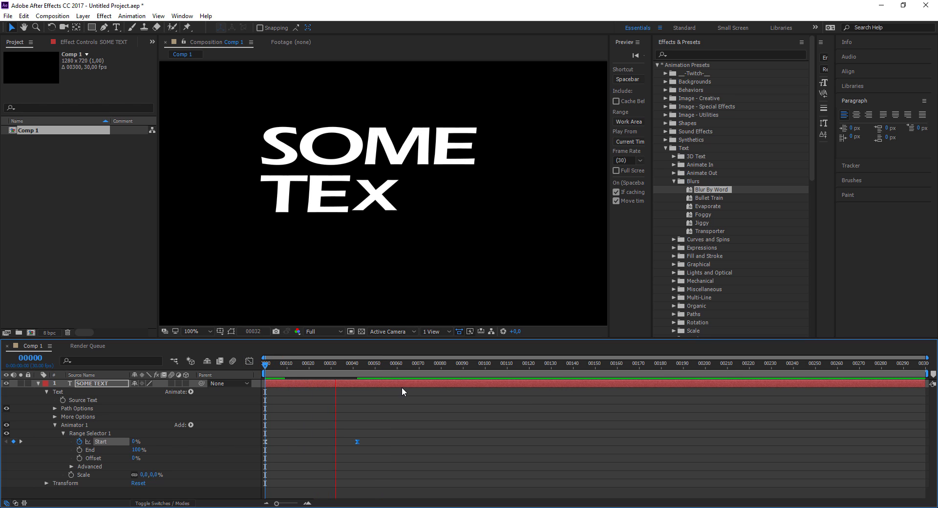
drag(349, 379, 335, 367)
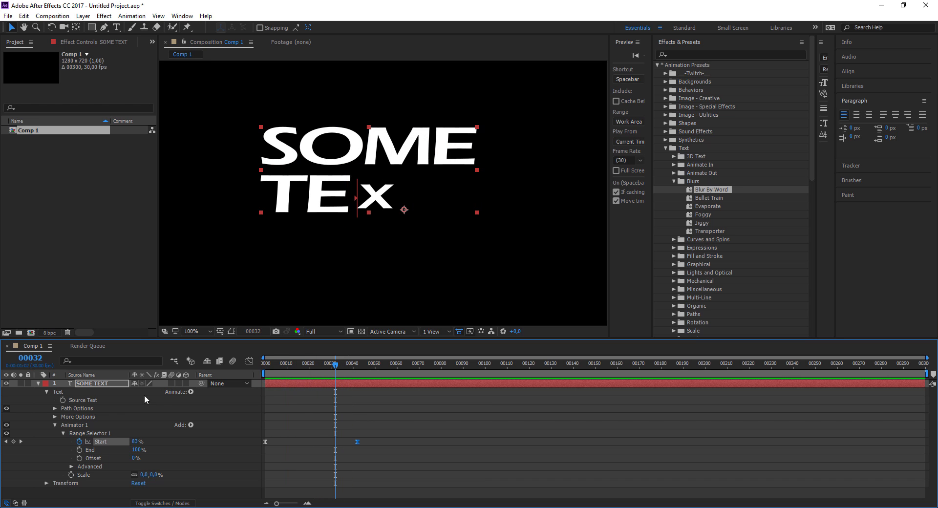
- Add a Blur property to the text layer's Animator 1 and collapse the layer's properties
click(190, 391)
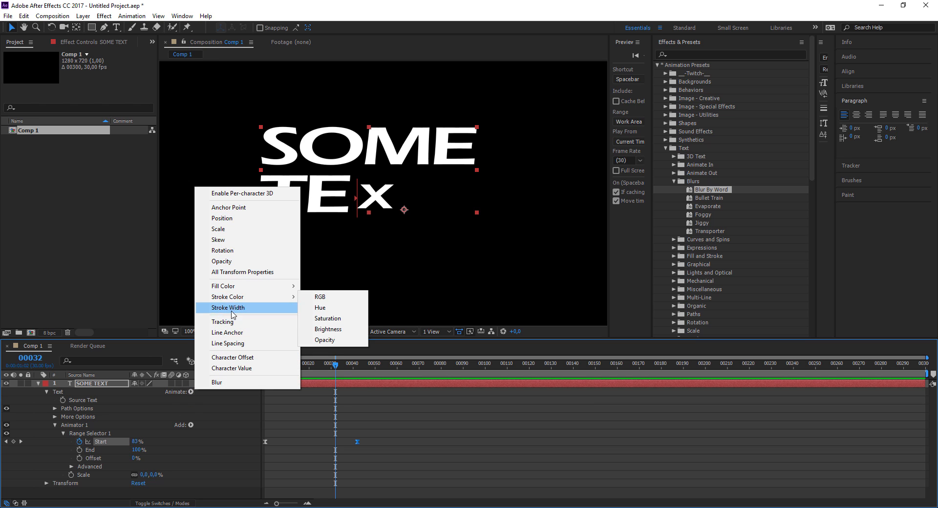
click(234, 383)
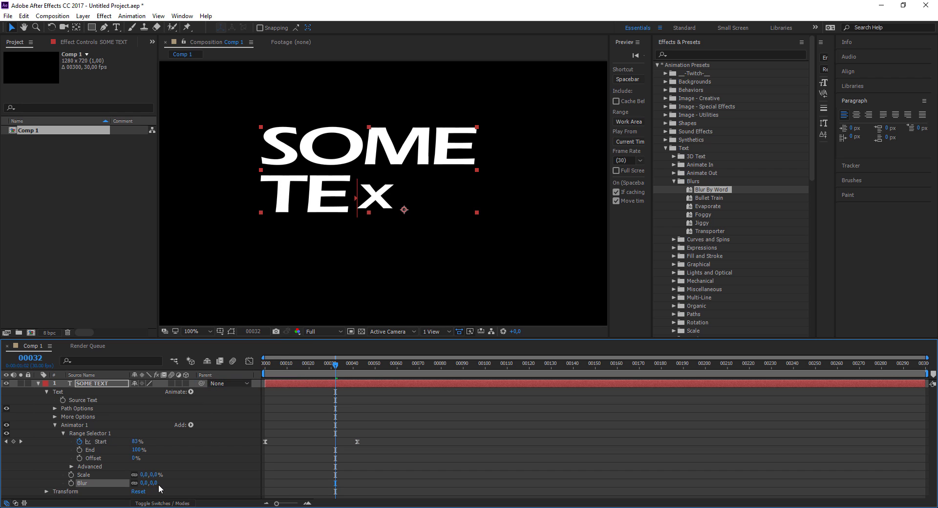
mouse_move(145, 483)
mouse_down()
mouse_move(180, 486)
mouse_move(144, 494)
mouse_up()
click(38, 383)
click(239, 408)
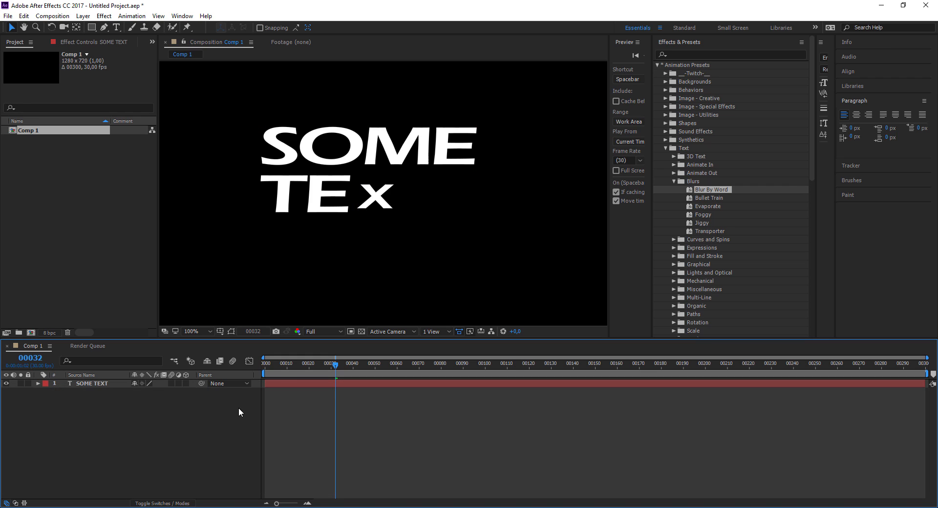
- Make the SOME TEXT layer 3D and add a Two-Node Camera to the composition with the default settings
click(186, 384)
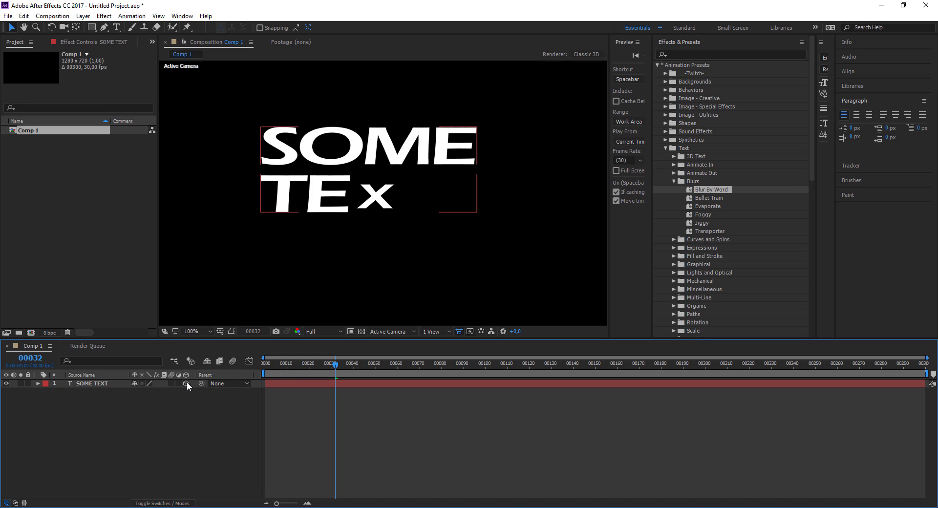
click(90, 383)
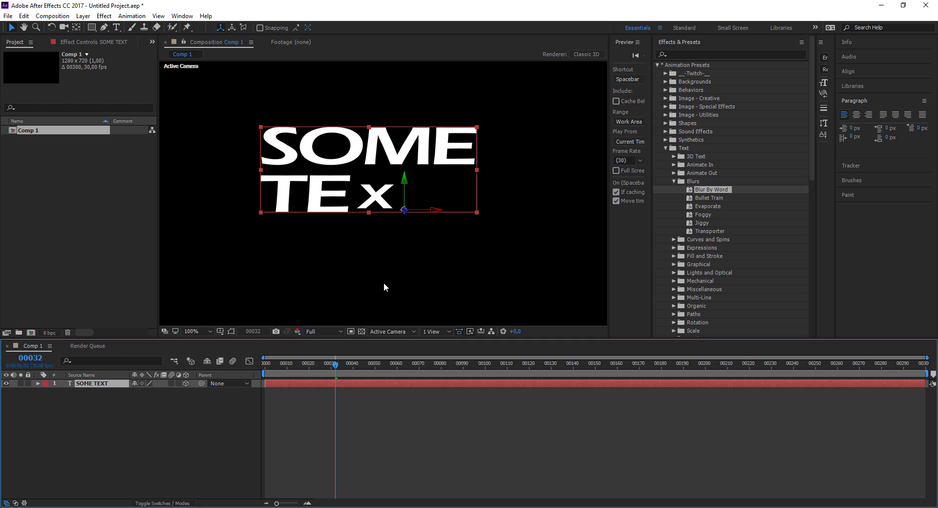
right_click(185, 439)
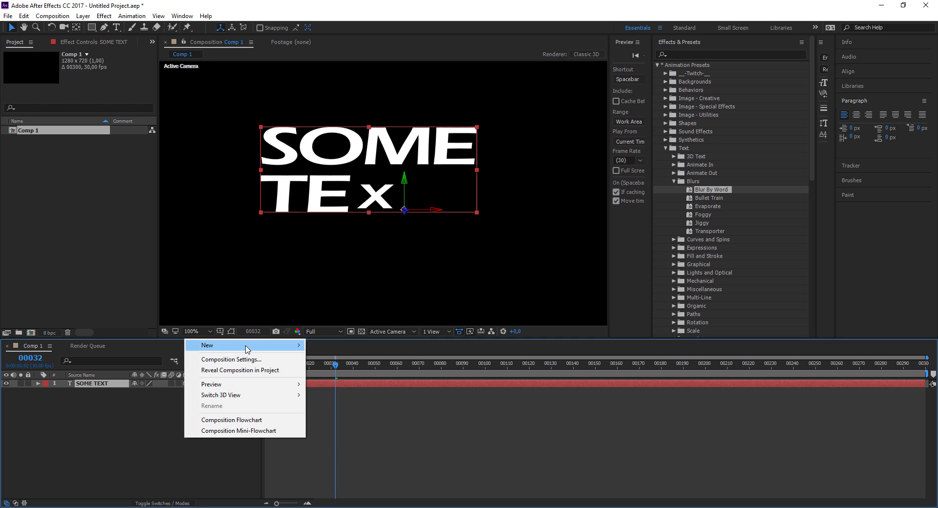
mouse_move(247, 348)
click(332, 392)
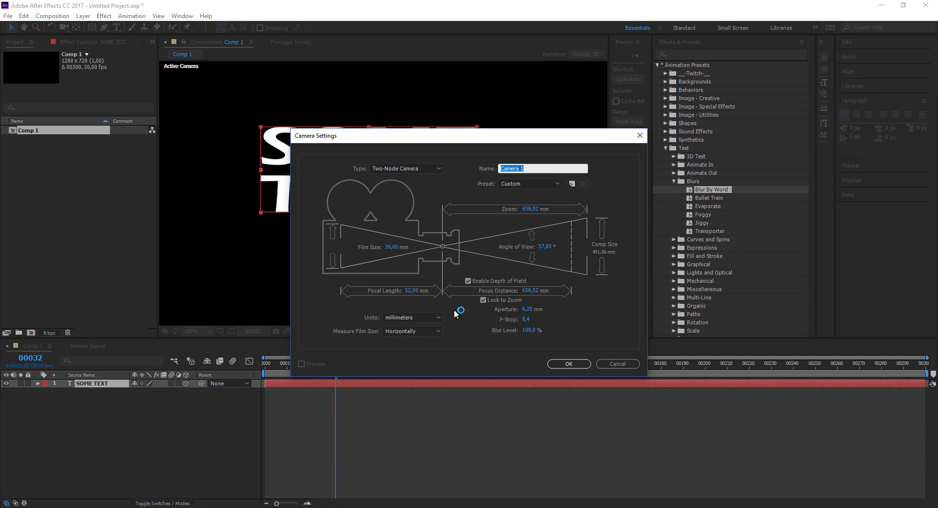
click(570, 365)
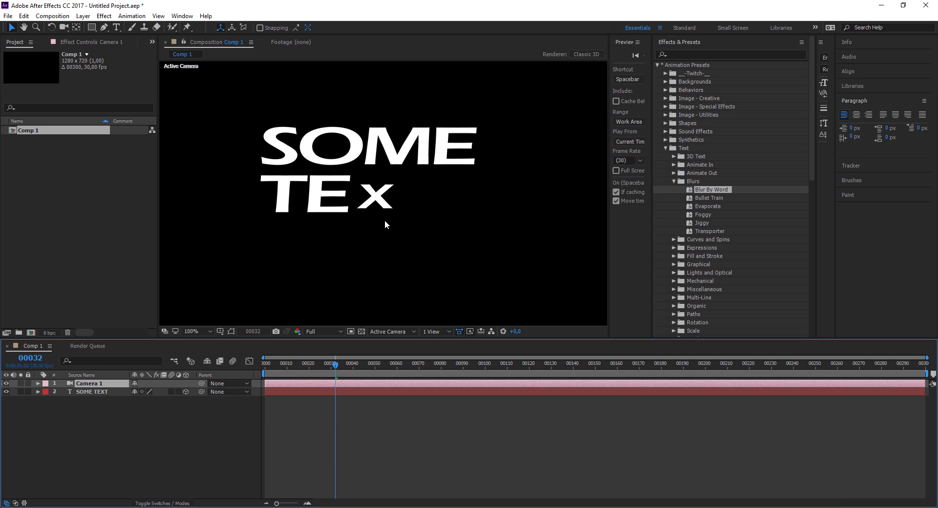
- Orbit the new camera slightly around the 3D text with the Unified Camera tool
key(c)
mouse_move(392, 223)
mouse_down()
mouse_move(342, 236)
mouse_move(268, 233)
mouse_move(235, 253)
mouse_move(411, 238)
mouse_move(513, 186)
mouse_move(471, 259)
mouse_move(254, 228)
mouse_move(217, 236)
mouse_move(450, 216)
mouse_move(371, 230)
mouse_move(366, 251)
mouse_move(390, 213)
mouse_move(337, 230)
mouse_move(428, 201)
mouse_move(386, 225)
mouse_move(414, 213)
mouse_move(442, 224)
mouse_move(371, 232)
mouse_move(371, 245)
mouse_move(394, 243)
mouse_move(401, 229)
mouse_up()
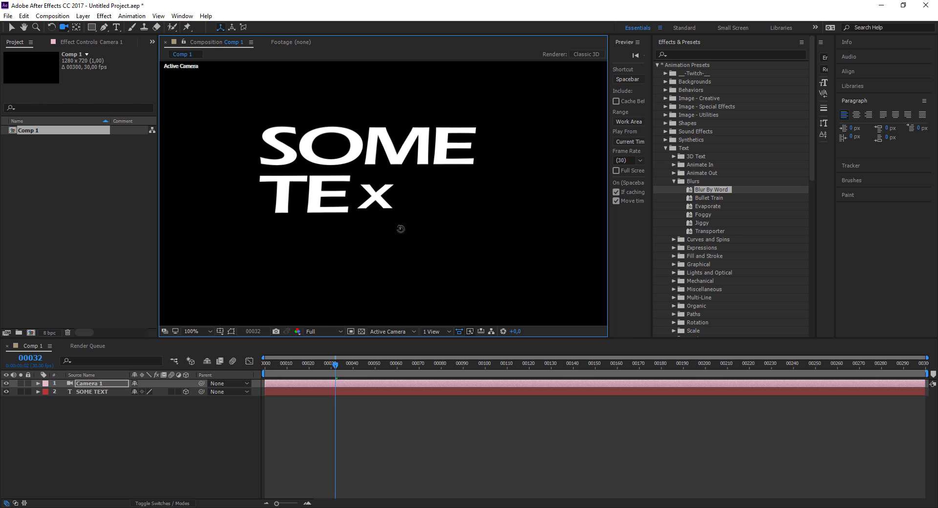